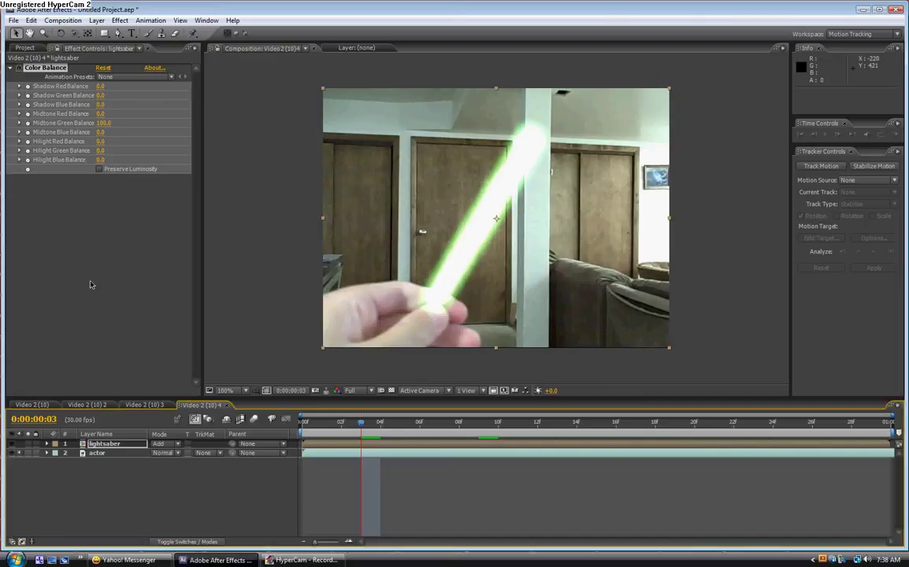
Play a RAM preview of the finished green lightsaber composition and stop it.
key("KP_0")
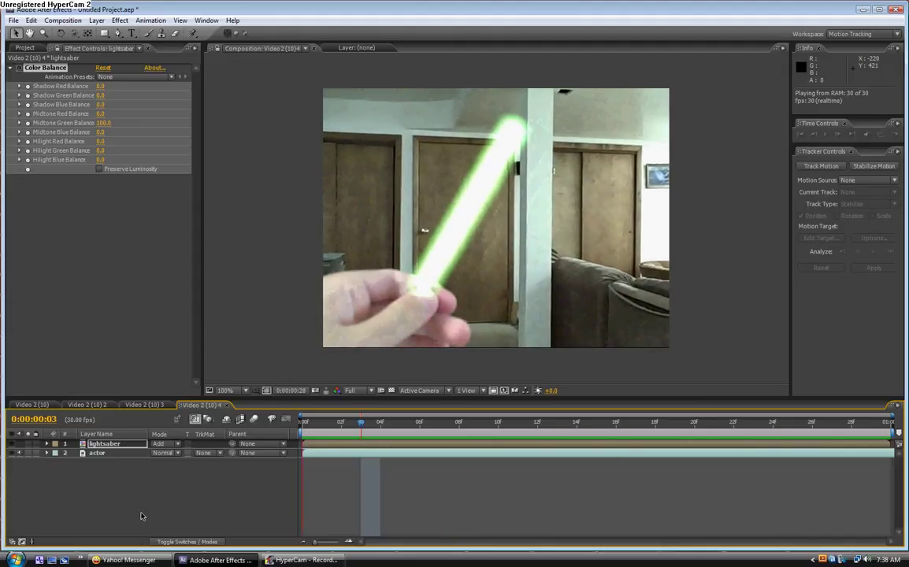
key("space")
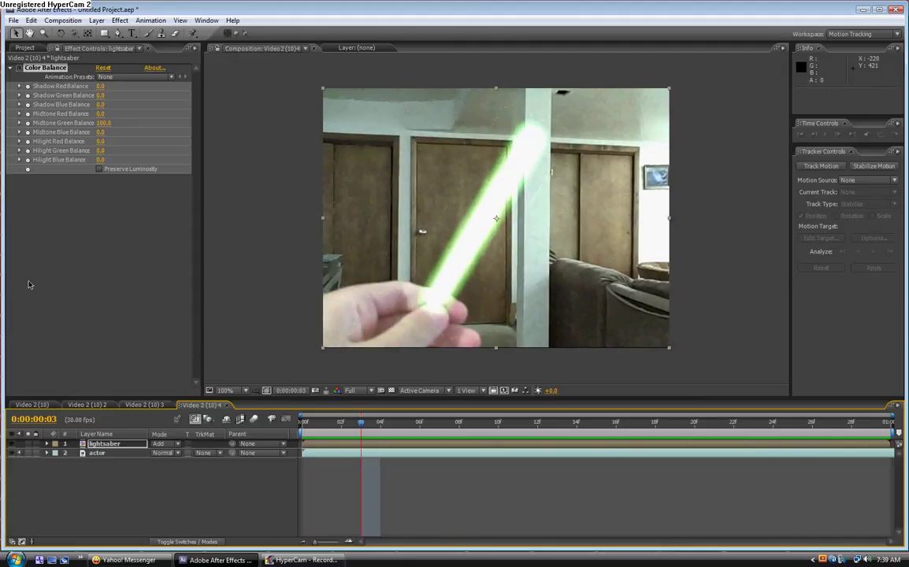
Start a new project, discarding the changes to the open one.
left_click(22, 48)
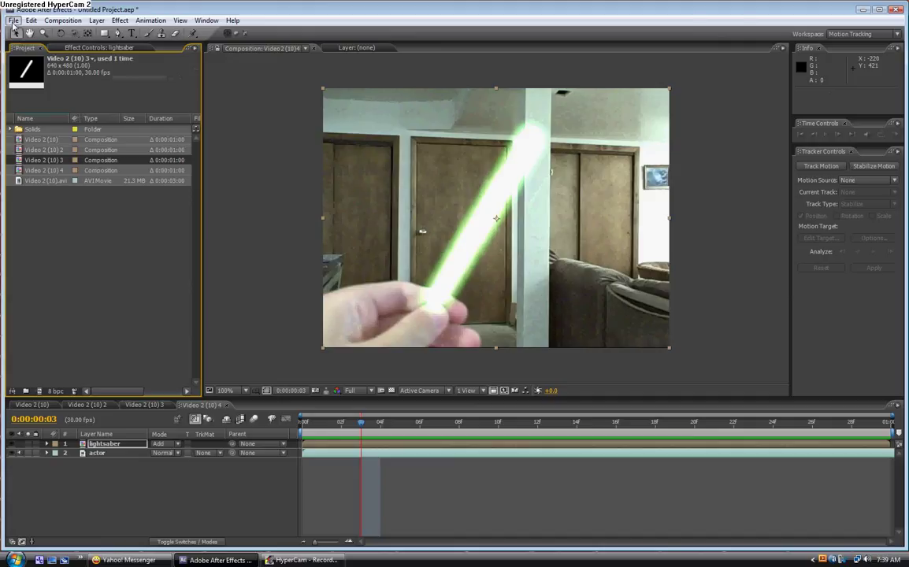
left_click(14, 21)
mouse_move(35, 33)
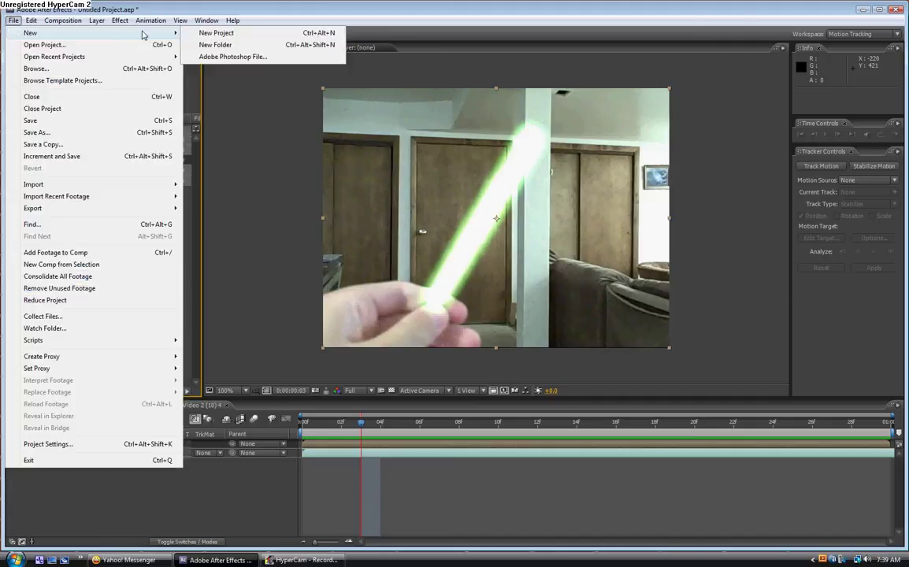
left_click(208, 33)
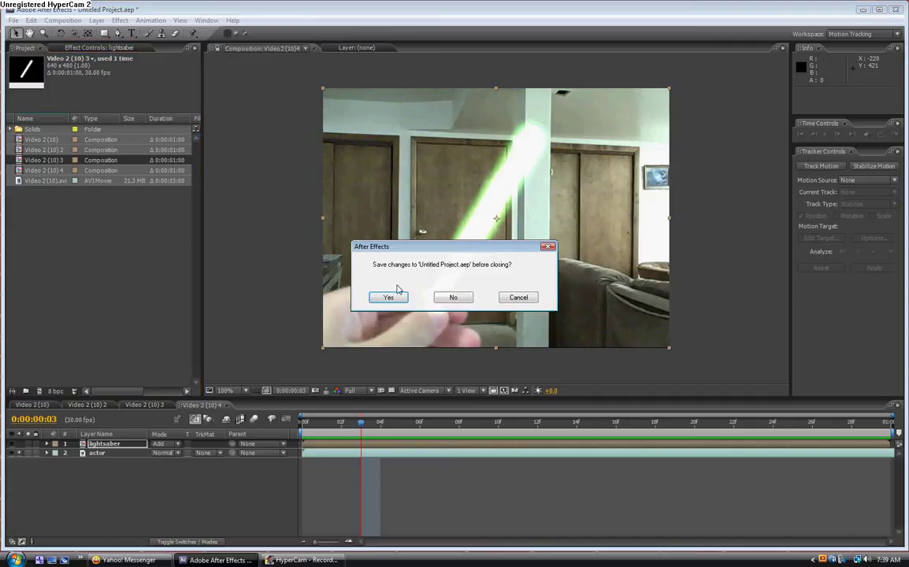
left_click(446, 298)
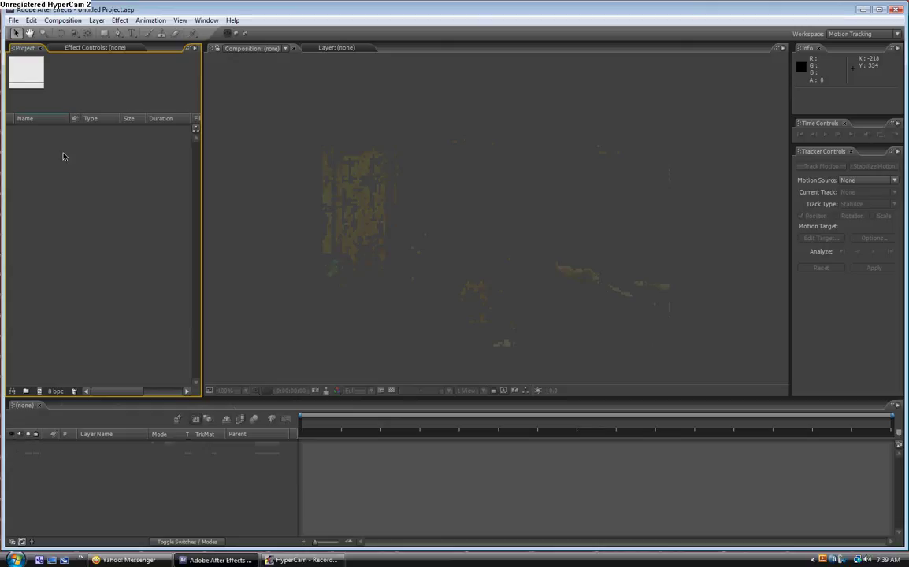
Import Video 2 (10).avi from the summer09 folder and create a composition from it, staying at the first frame.
left_click(13, 21)
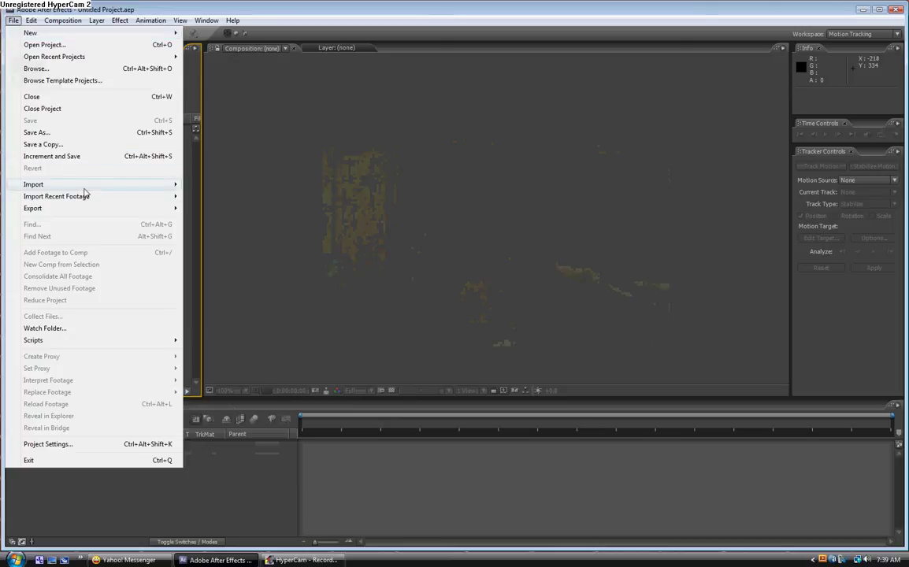
mouse_move(102, 185)
left_click(196, 189)
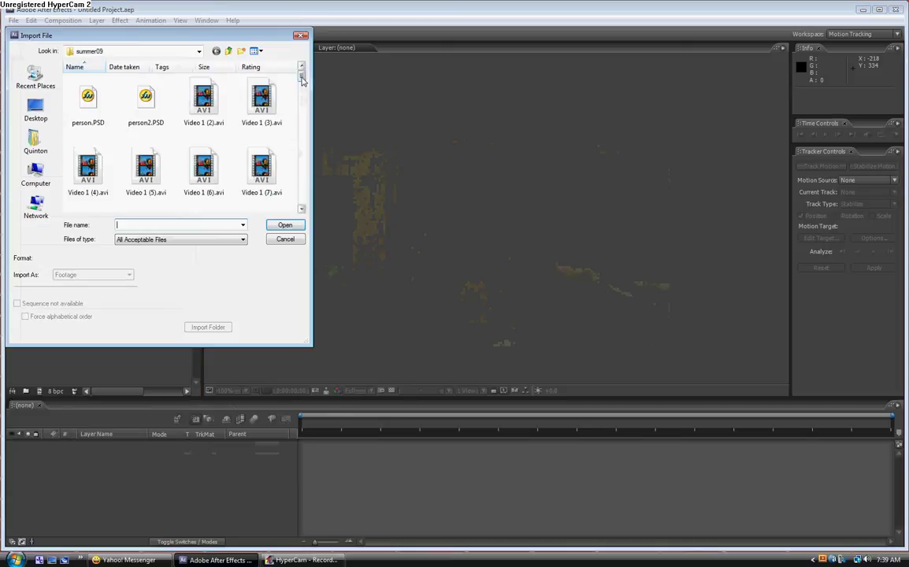
scroll(300, 105, "down", 1)
scroll(301, 105, "down", 3)
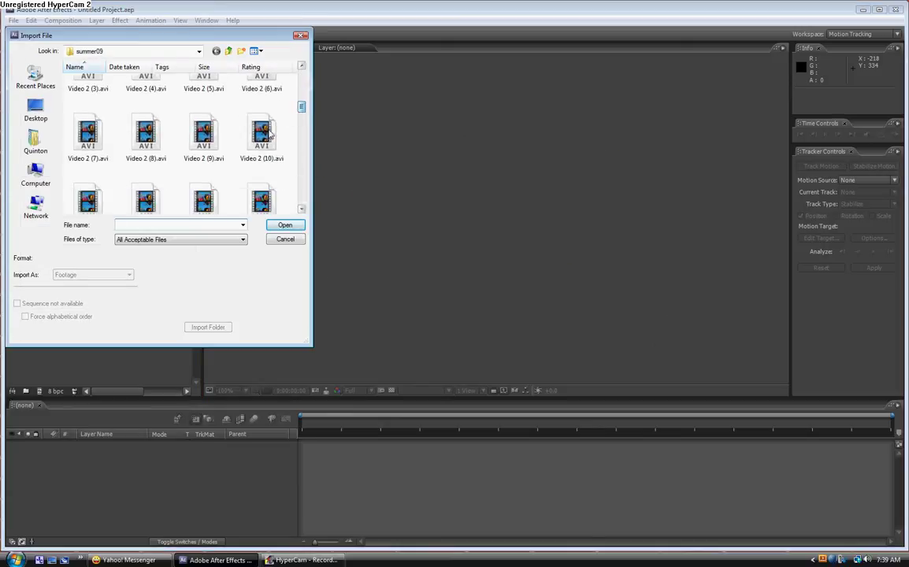
left_click(245, 118)
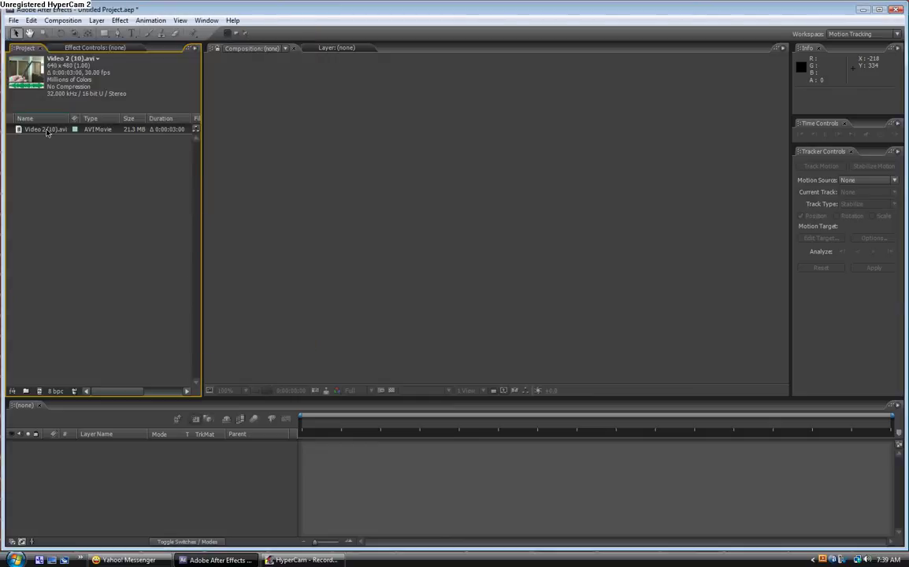
left_click_drag(47, 132, 112, 424)
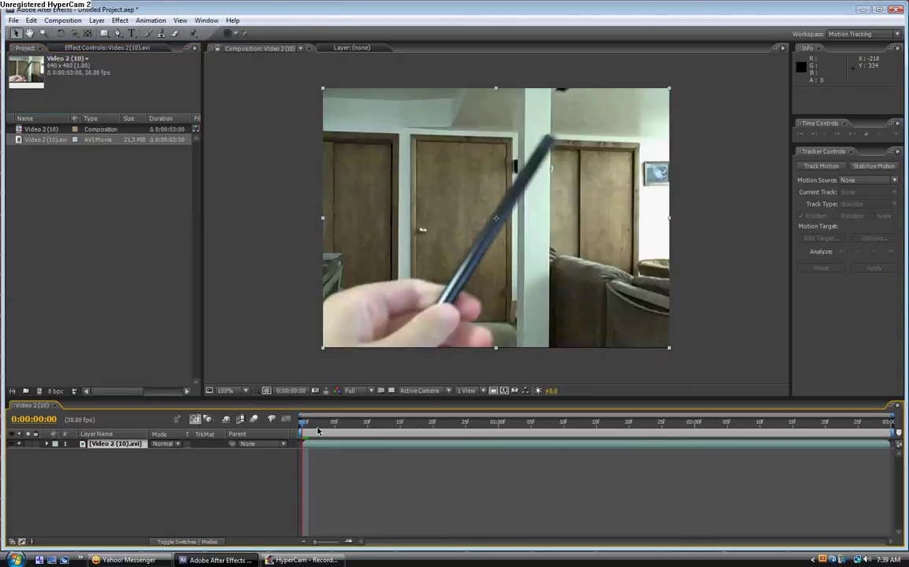
mouse_move(310, 424)
left_mouse_down()
mouse_move(490, 434)
mouse_move(782, 423)
mouse_move(834, 433)
mouse_move(303, 425)
left_mouse_up()
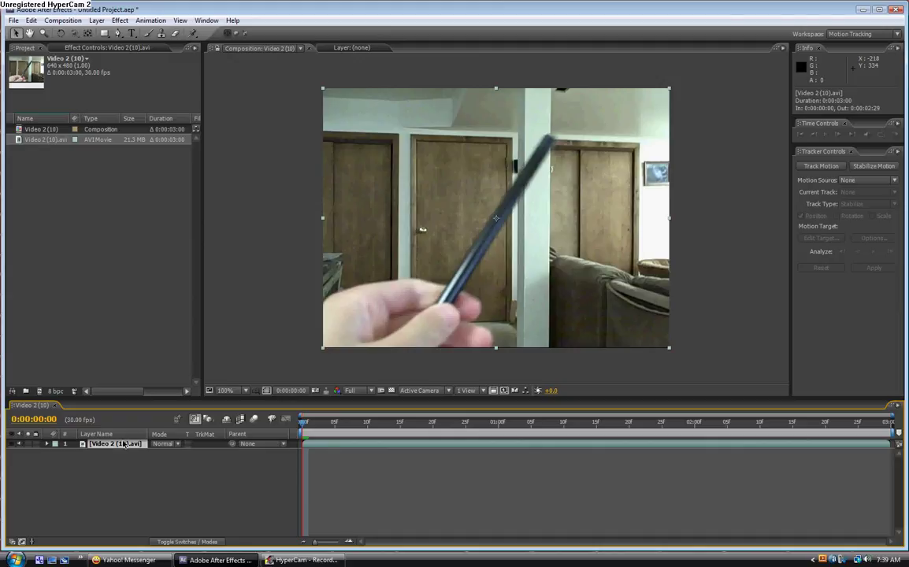
Rename the video layer to actor and leave it deselected.
key("Return")
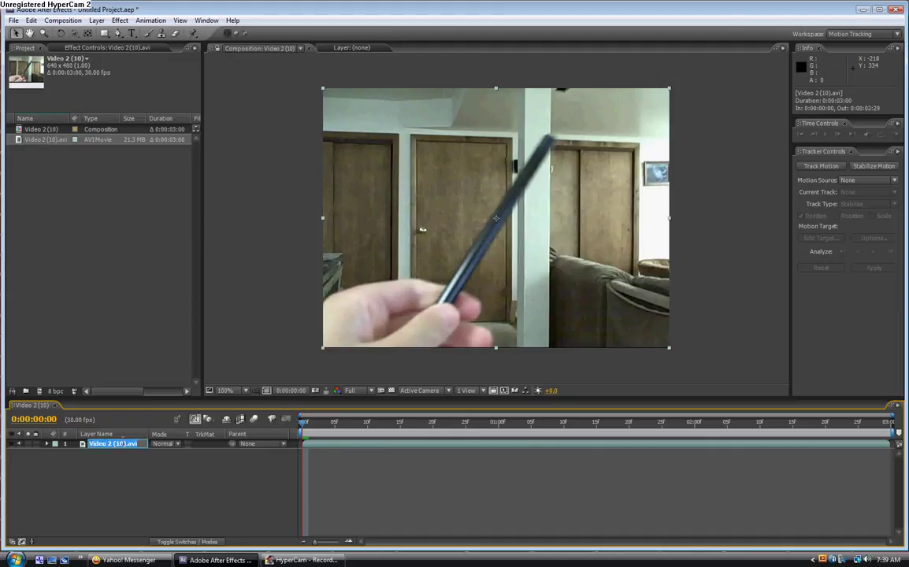
key("BackSpace")
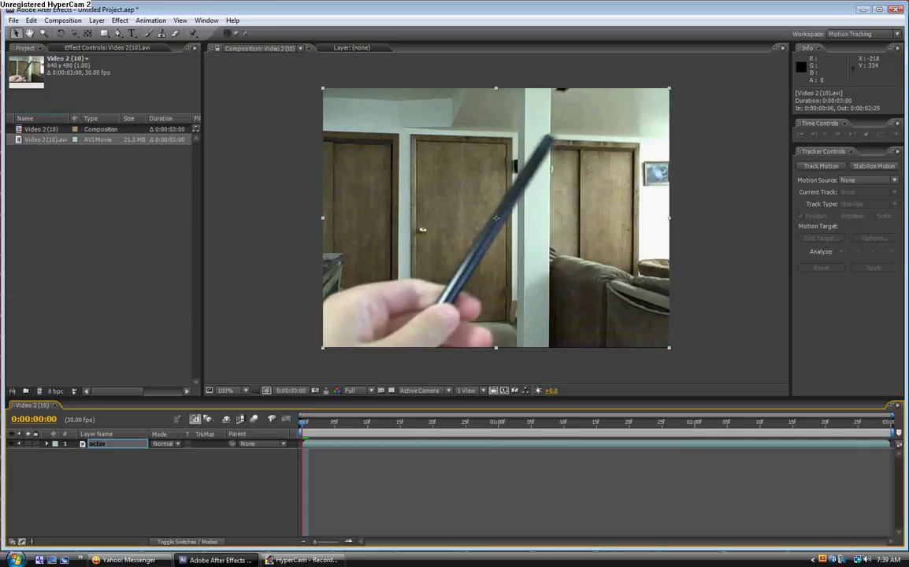
left_click(138, 497)
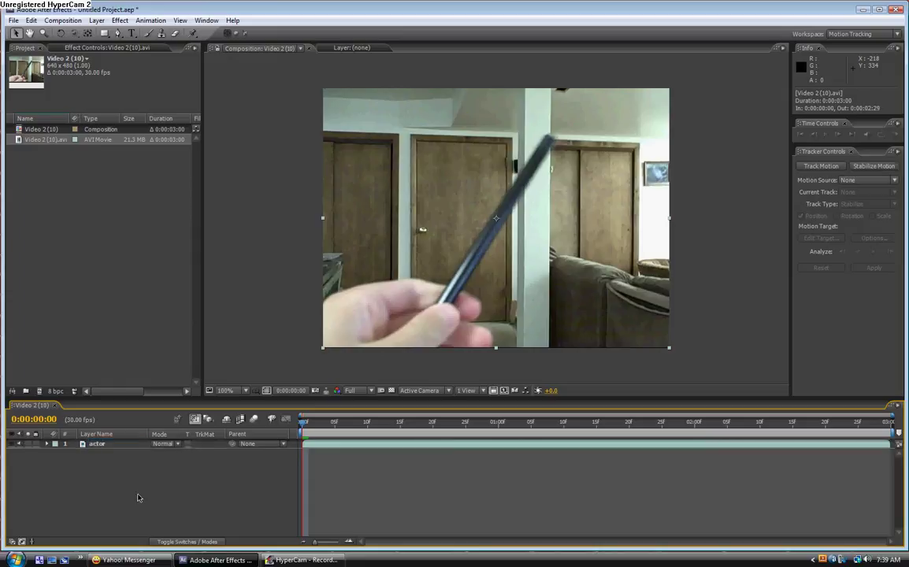
left_click(99, 445)
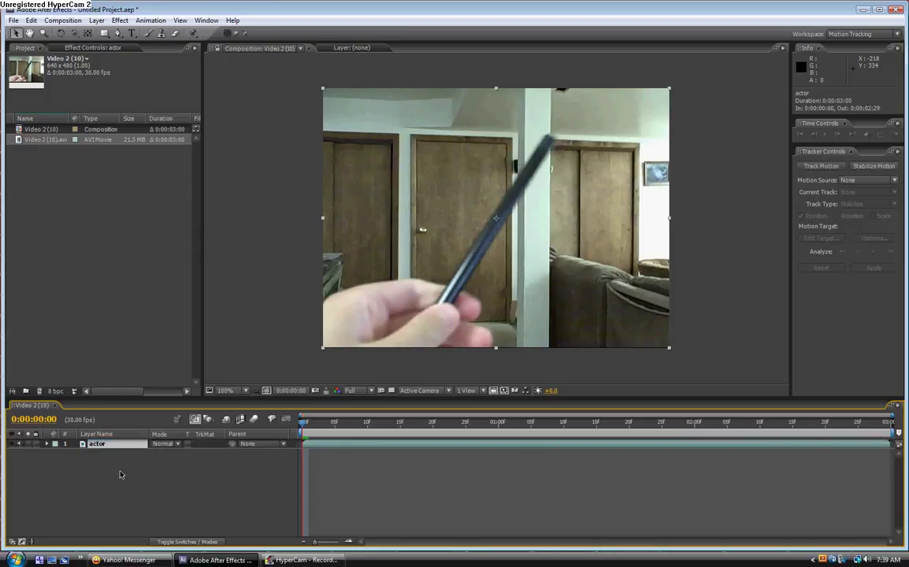
left_click(121, 475)
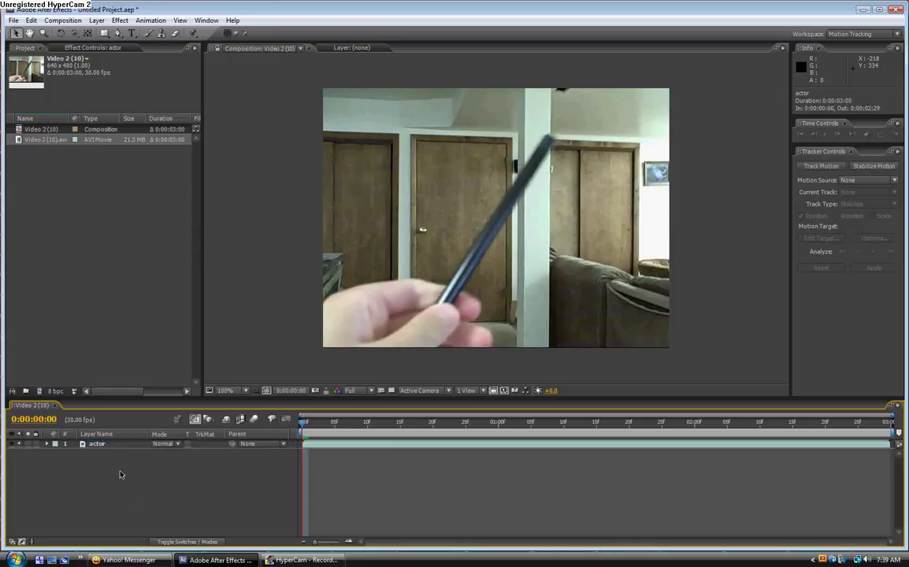
Create a white solid named lightsaber at composition size, 640 by 480 pixels.
left_click(97, 20)
mouse_move(160, 35)
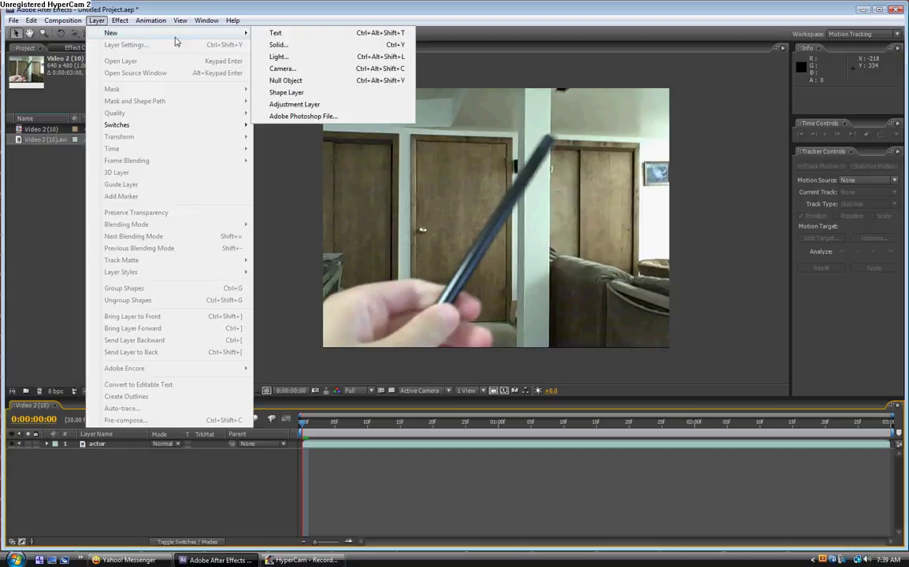
left_click(288, 46)
left_click(406, 288)
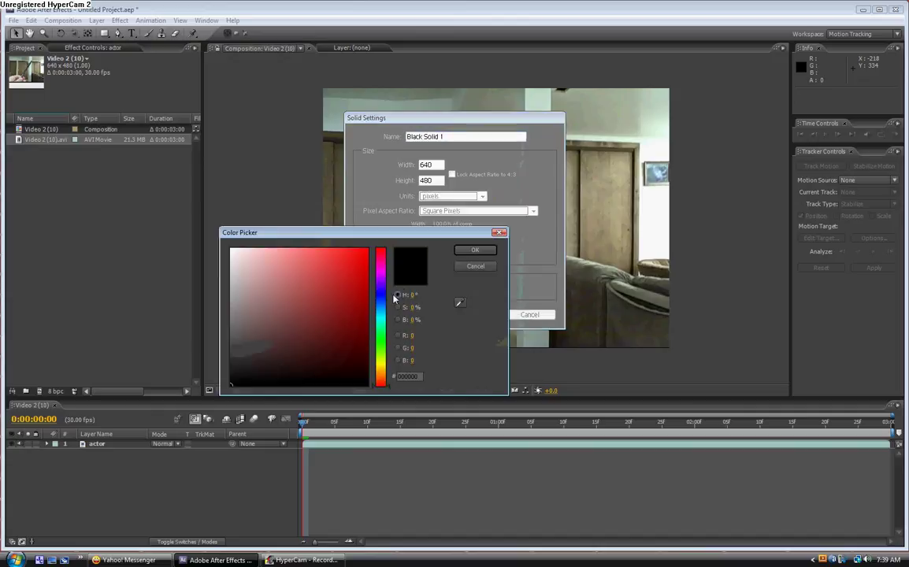
left_click(475, 250)
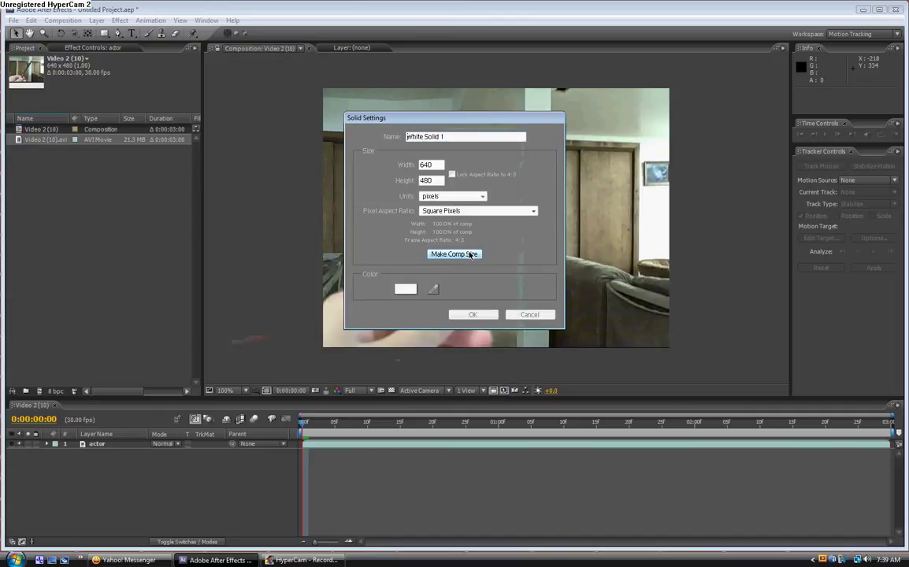
left_click_drag(446, 137, 406, 138)
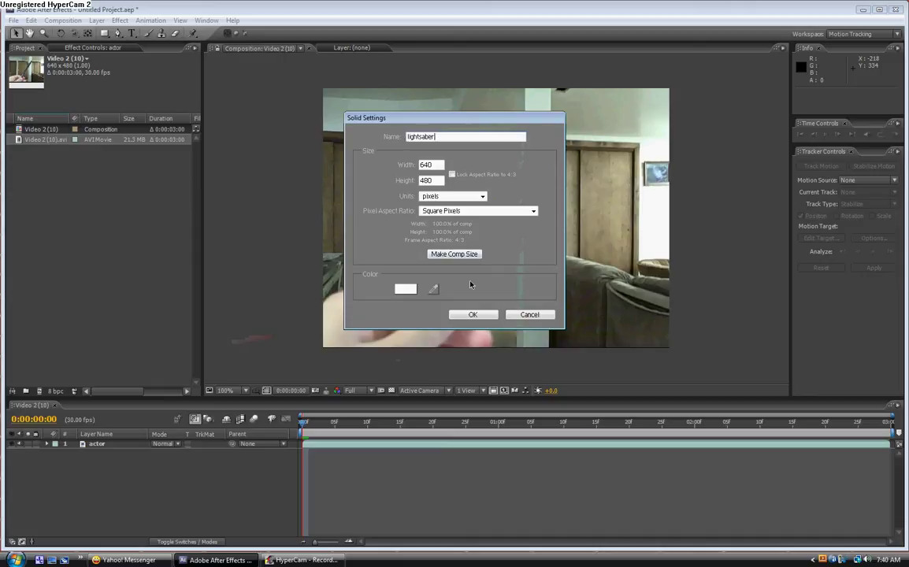
left_click(452, 255)
left_click(472, 315)
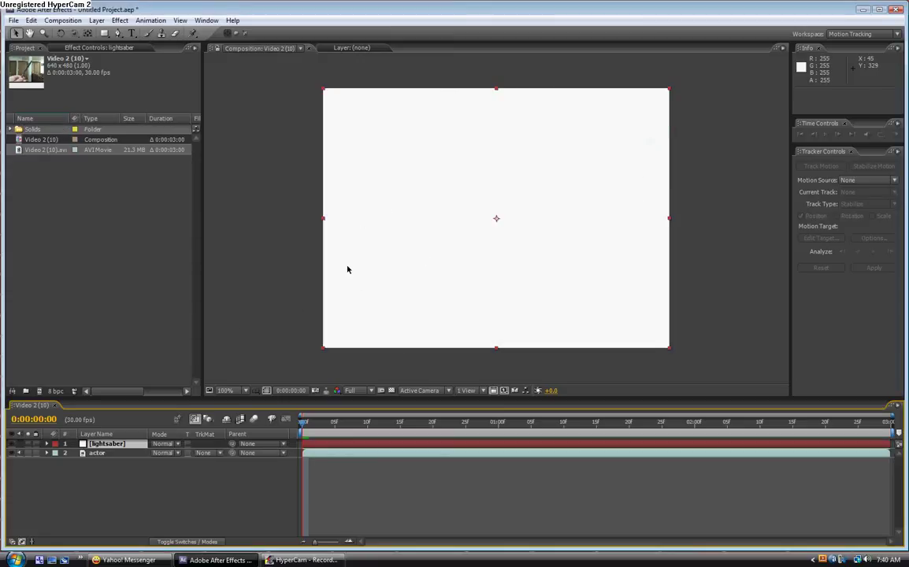
Draw a closed four-point, blade-shaped mask on the lightsaber solid with the Pen tool.
left_click(118, 34)
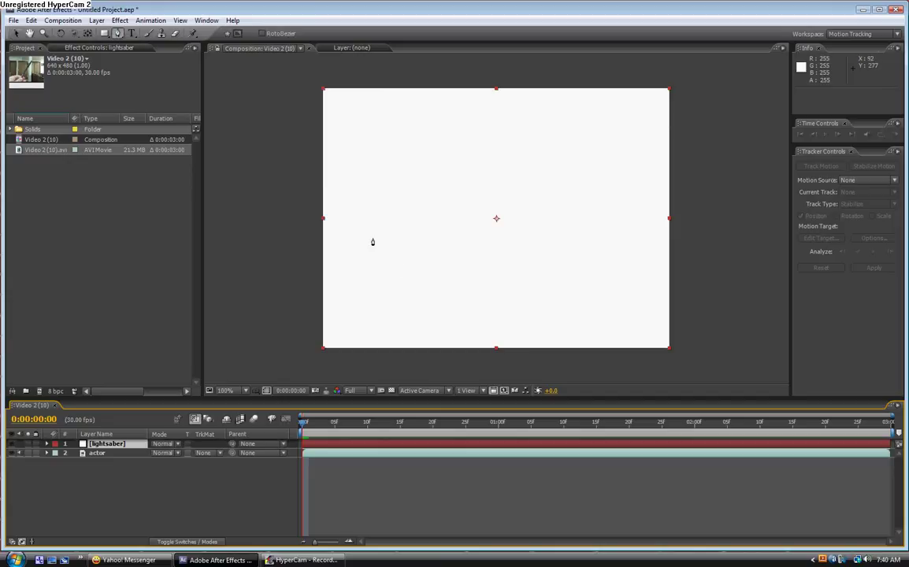
left_click(406, 279)
left_click(439, 148)
left_click(468, 149)
left_click(427, 285)
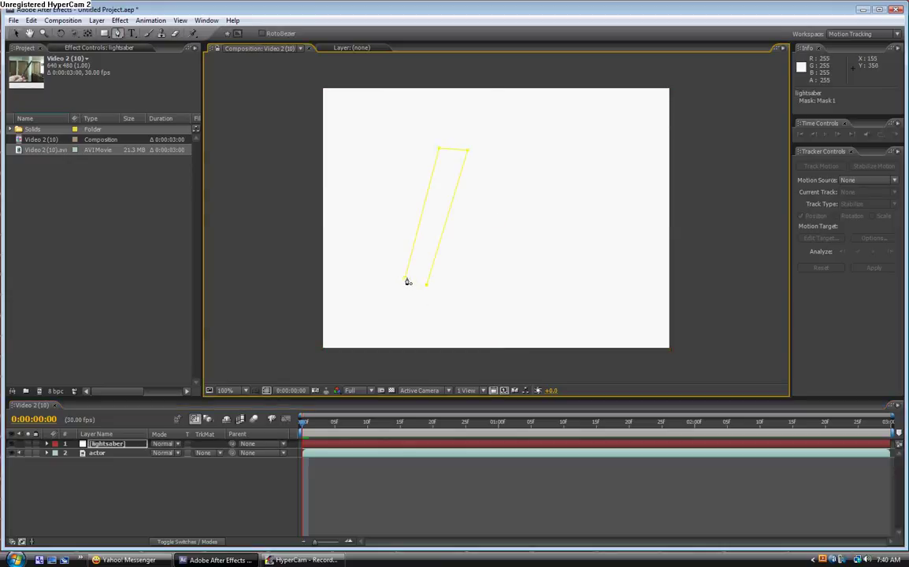
left_click(406, 279)
left_click(13, 35)
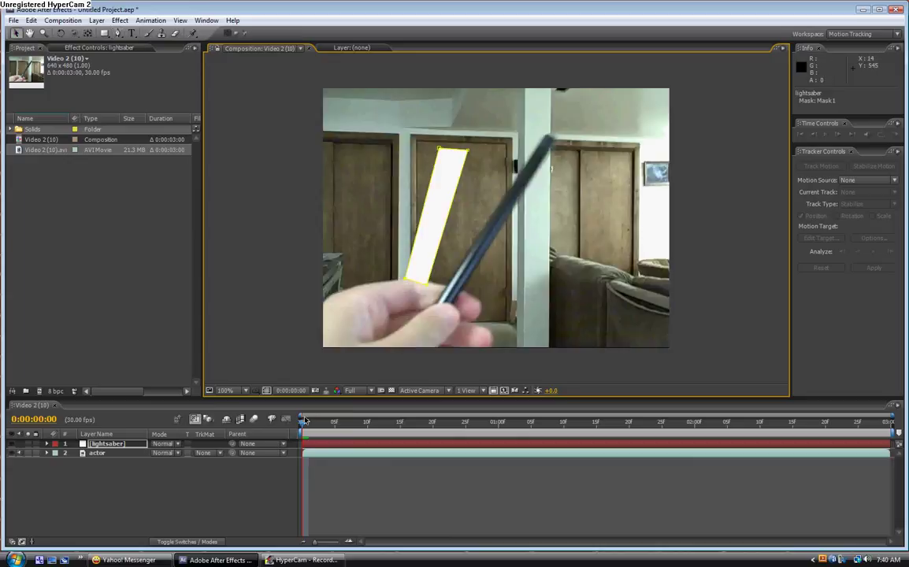
Move the four mask corners so the white shape covers the dark stick from tip to hand at the first frame.
left_click_drag(468, 149, 559, 143)
left_click_drag(438, 148, 545, 136)
left_click_drag(429, 289, 454, 301)
left_click_drag(405, 283, 440, 299)
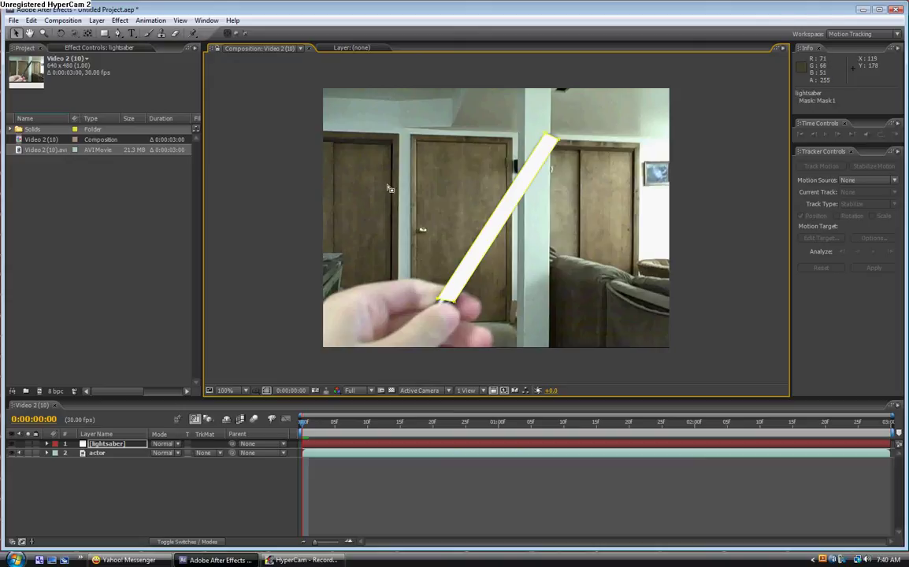
Turn on Mask Path keyframing for the lightsaber layer at 0:00:00:00 and collapse its properties.
left_click(116, 447)
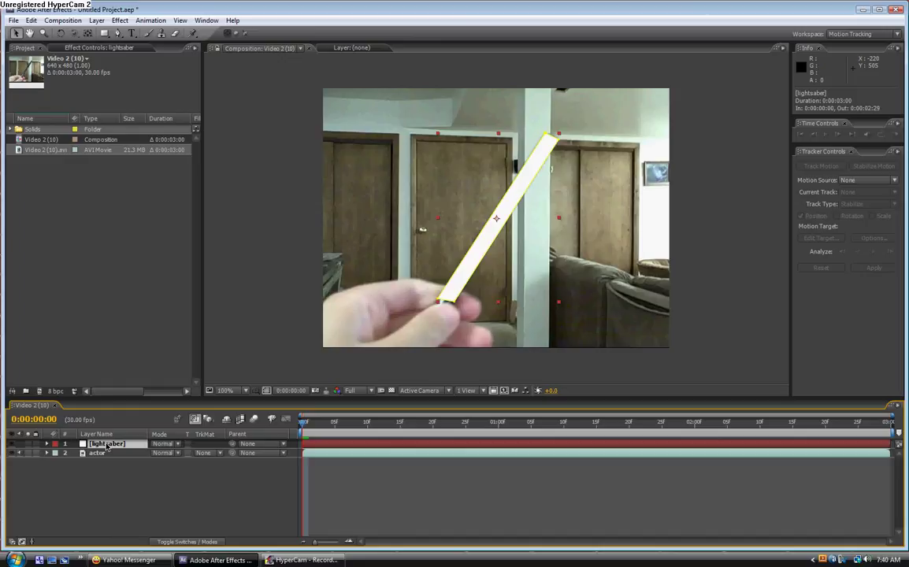
key("m")
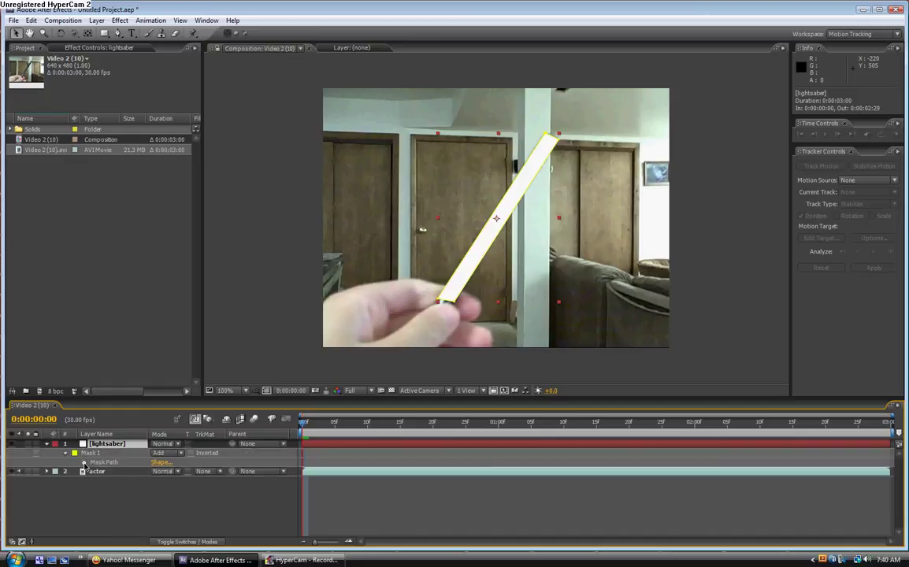
left_click(84, 463)
left_click(46, 444)
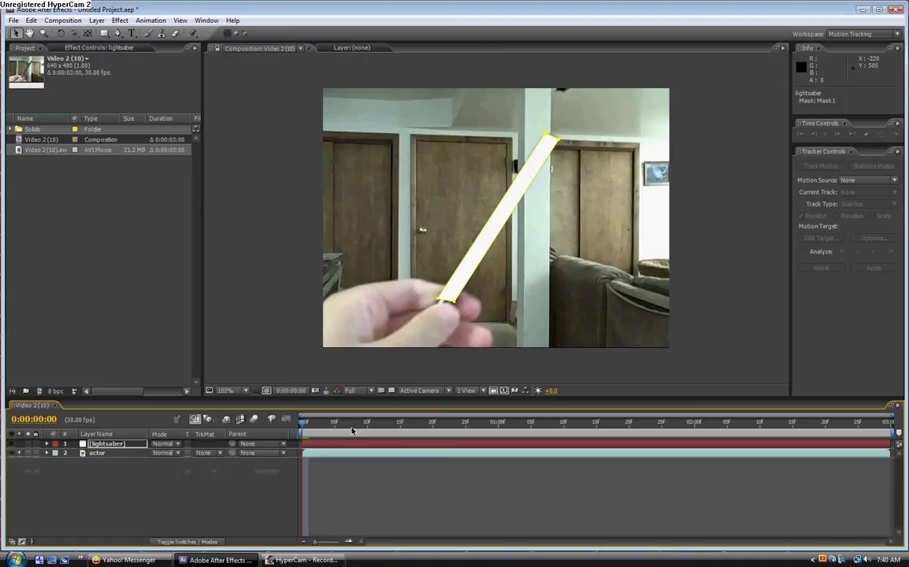
Advance to 0:00:00:01 and realign the lightsaber mask's corners with the moved stick.
key("Page_Down")
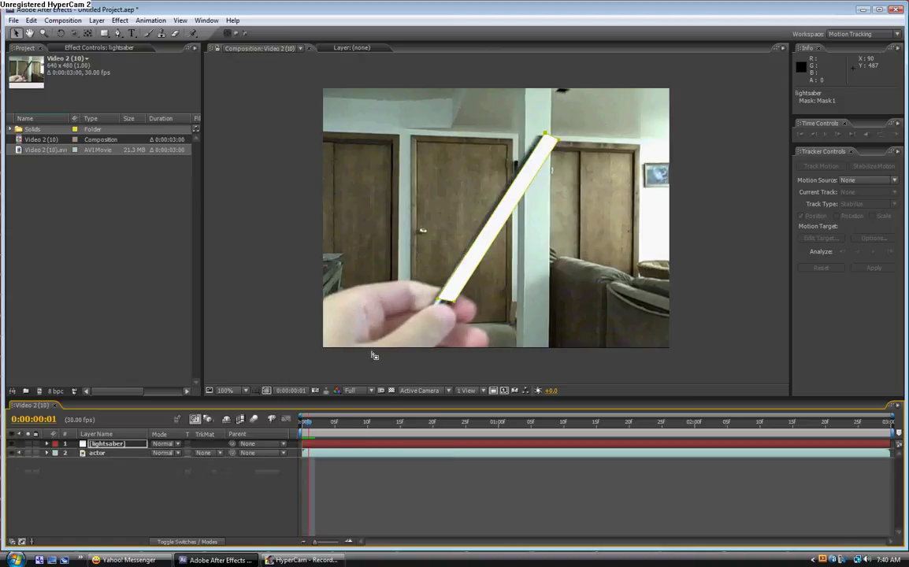
mouse_move(470, 270)
left_mouse_down()
mouse_move(462, 274)
mouse_move(472, 271)
left_mouse_up()
left_click_drag(441, 302, 434, 302)
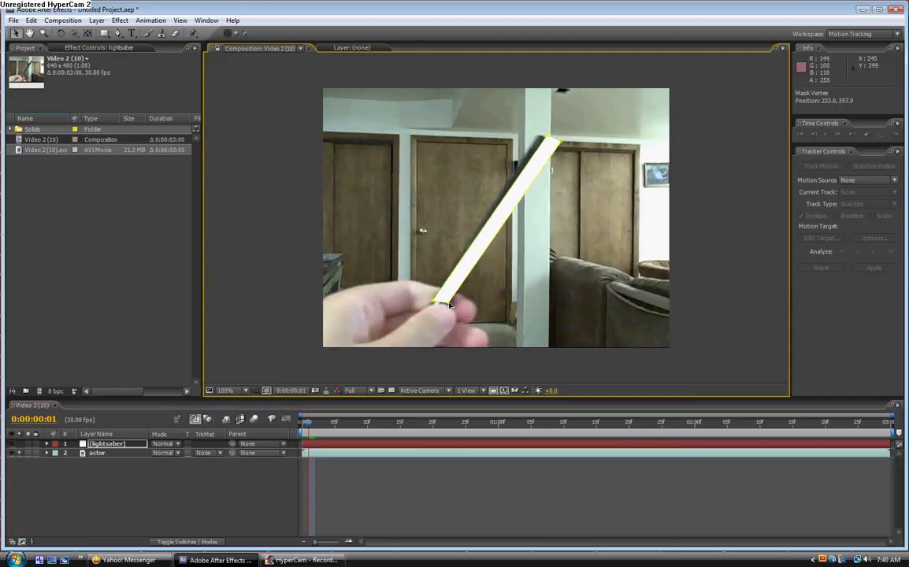
mouse_move(547, 139)
left_mouse_down()
mouse_move(541, 136)
mouse_move(545, 142)
left_mouse_up()
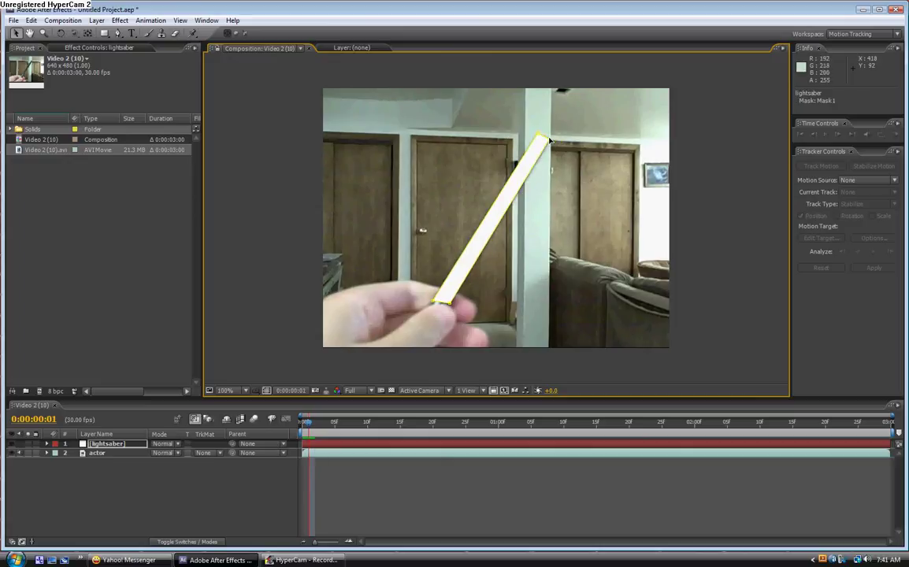
Advance to 0:00:00:02 and adjust the mask's corners to cover the stick in that frame.
key("Page_Down")
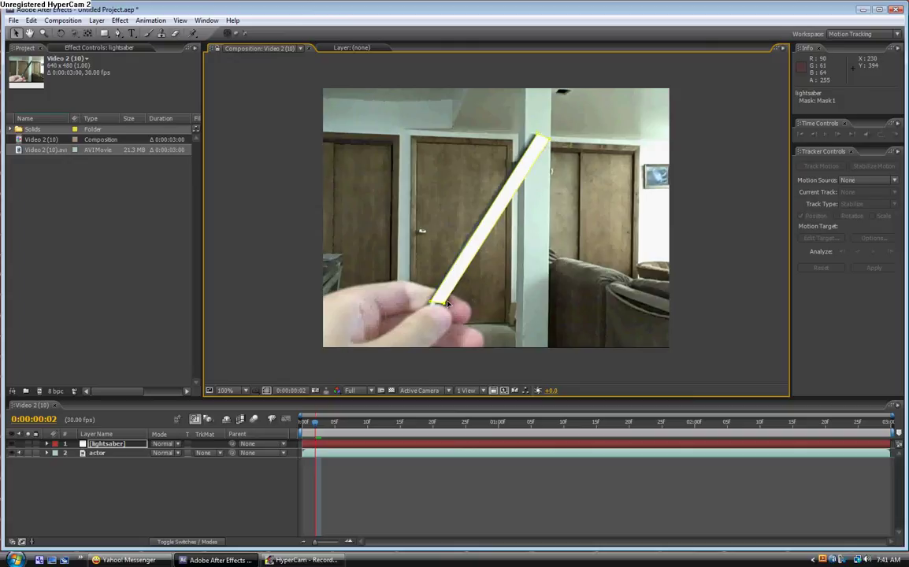
left_click(539, 136)
mouse_move(538, 134)
left_mouse_down()
mouse_move(545, 140)
mouse_move(528, 135)
mouse_move(539, 142)
left_mouse_up()
Fit the mask corners to the stick at 0:00:00:03 and again at 0:00:00:04.
key("Page_Down")
left_click_drag(432, 304, 427, 303)
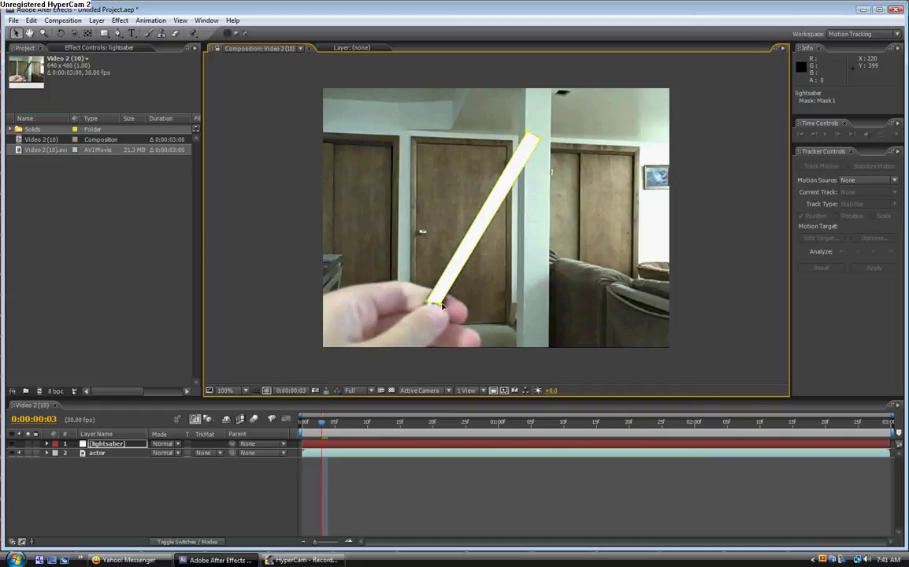
key("Page_Down")
left_click_drag(433, 303, 430, 303)
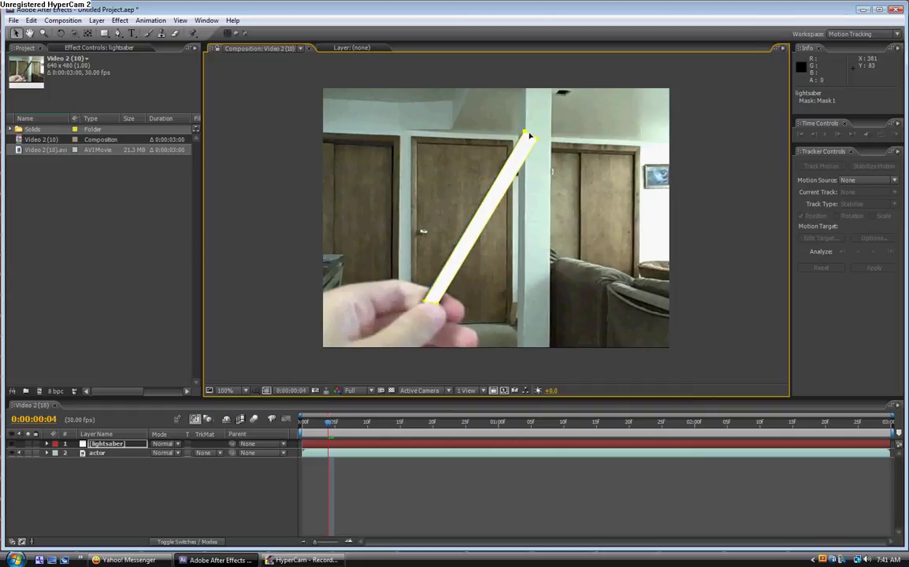
Realign both ends of the lightsaber mask with the stick at 0:00:00:05, and refit its tip at 0:00:00:06.
key("Page_Down")
left_click_drag(531, 136, 519, 133)
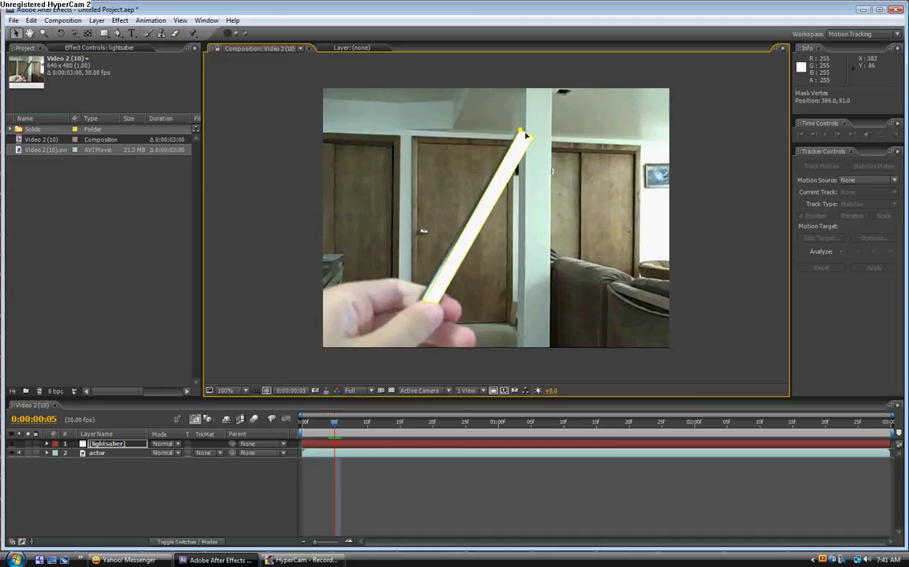
left_click_drag(432, 303, 428, 298)
key("Page_Down")
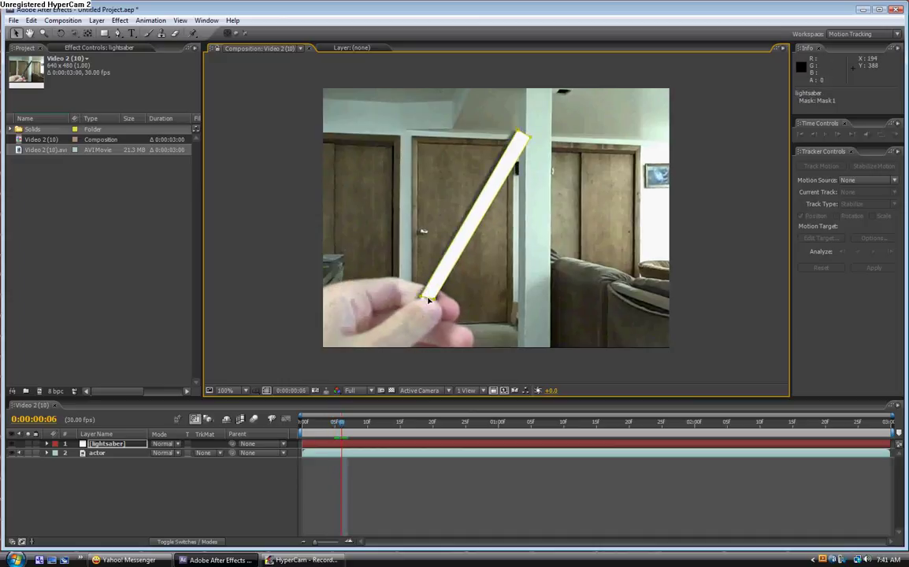
left_click_drag(523, 134, 518, 132)
Step frame by frame from 0:00:00:07 to 0:00:00:10, repositioning the mask's corners over the stick.
key("Page_Down")
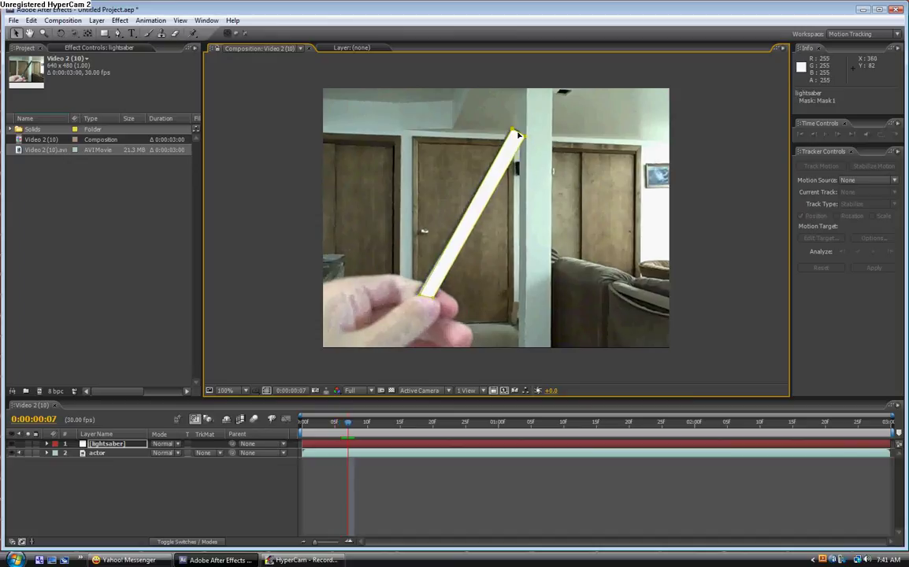
double_click(427, 300)
left_click_drag(426, 299, 425, 286)
key("Page_Down")
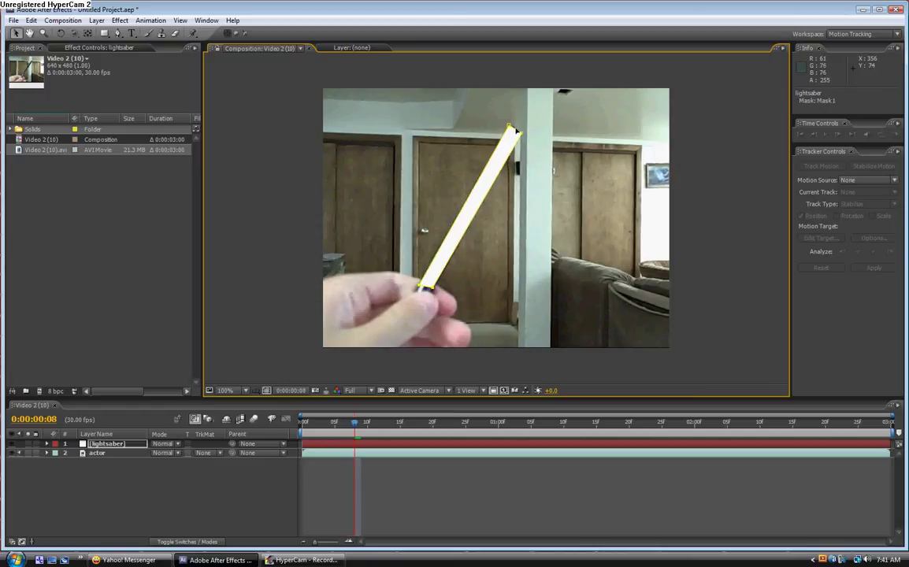
key("Page_Down")
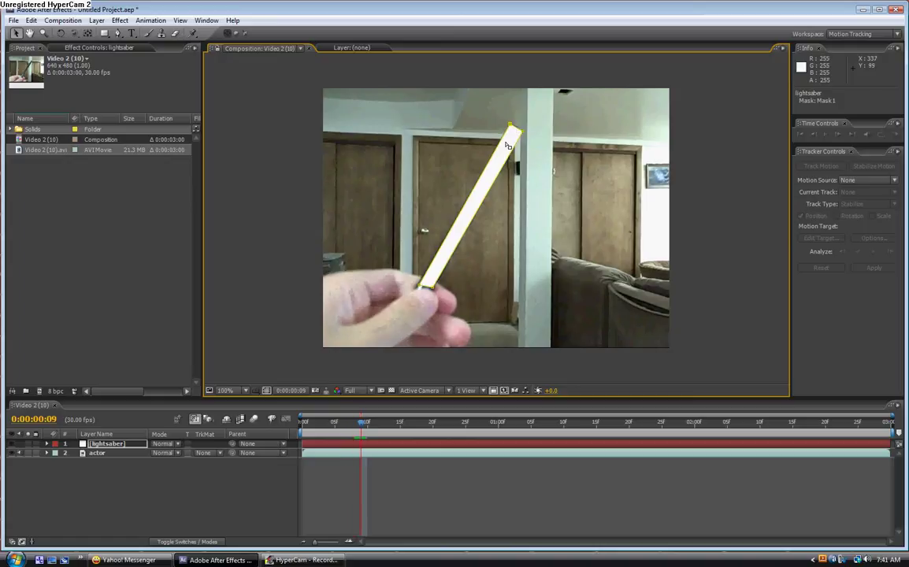
key("Page_Down")
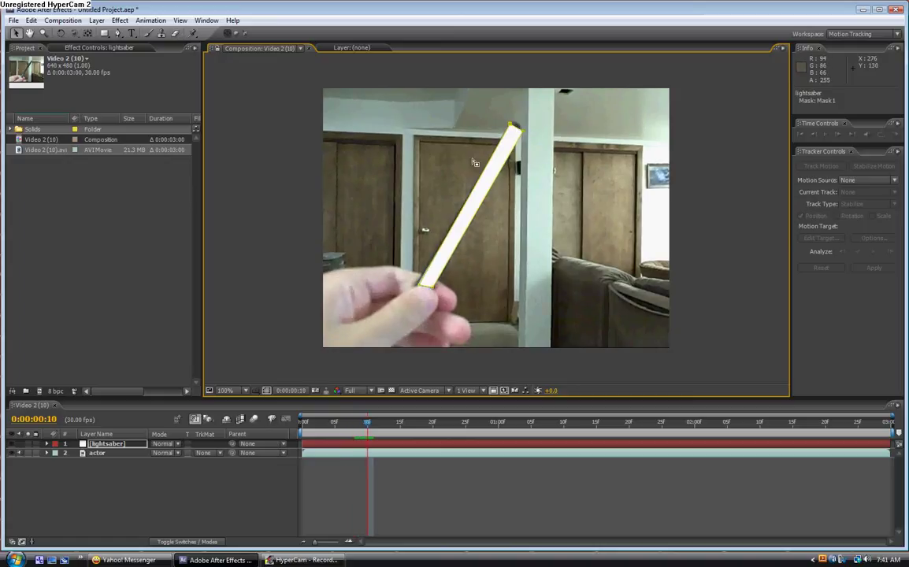
left_click_drag(444, 243, 441, 239)
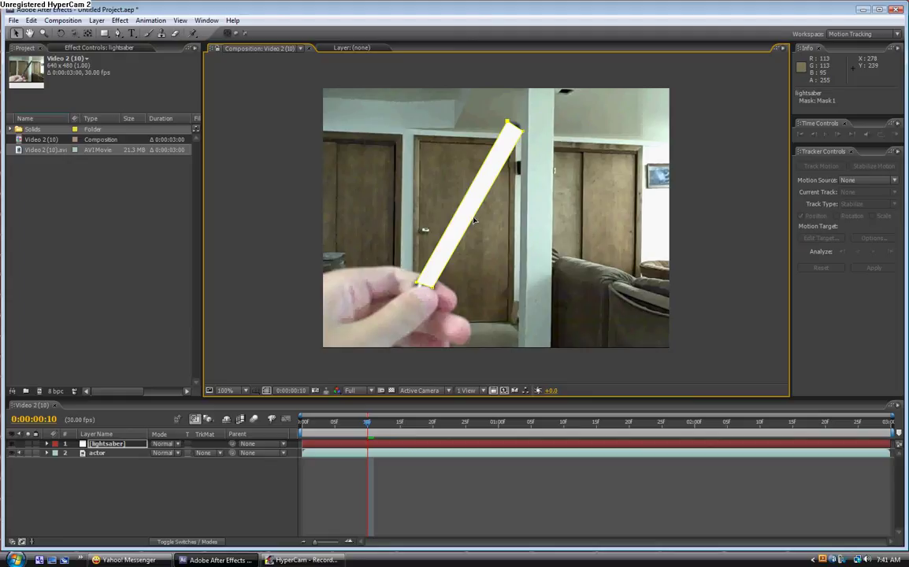
Fit the mask's corners to the stick at 0:00:00:11 and 0:00:00:12.
key("Page_Down")
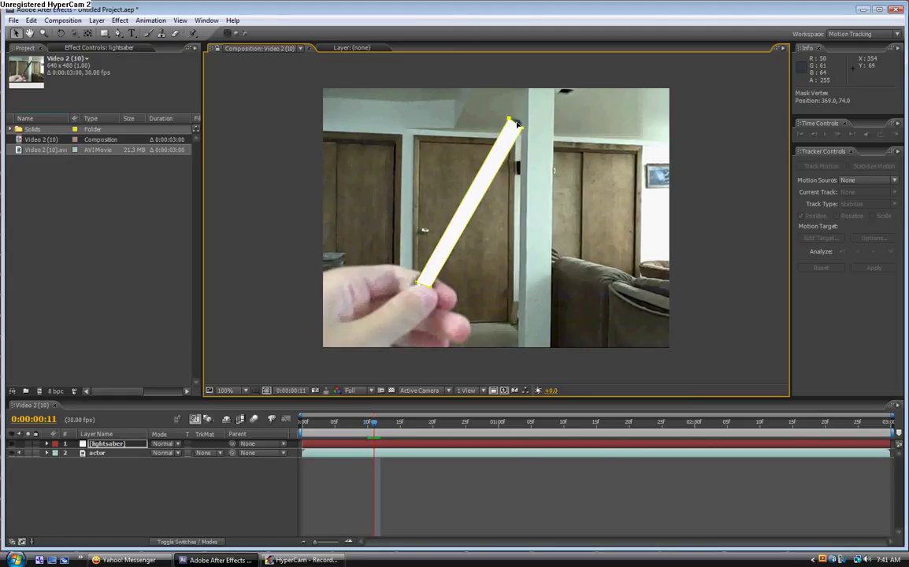
left_click_drag(514, 126, 518, 122)
key("Page_Down")
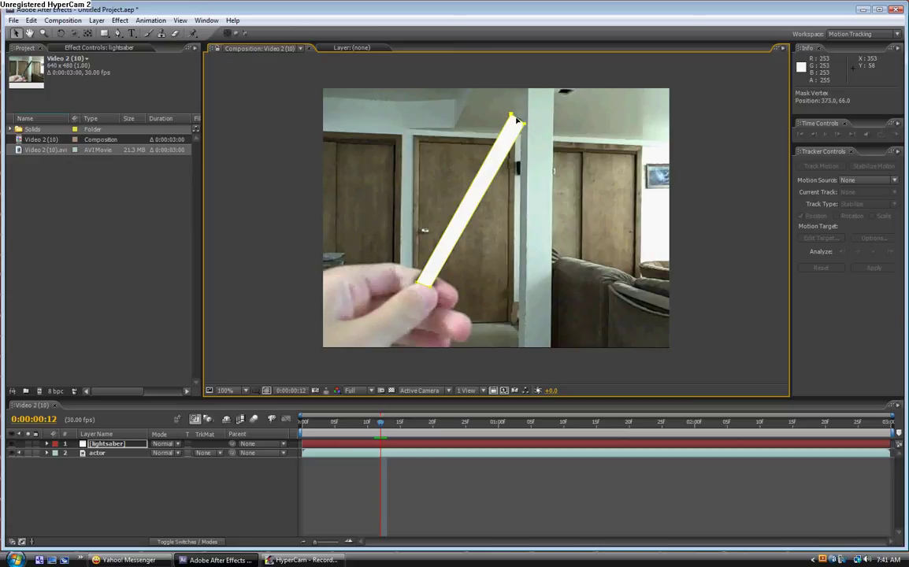
left_click_drag(427, 284, 431, 276)
Continue frame by frame from 0:00:00:13 to 0:00:00:16, moving the mask's tip and base to follow the stick.
key("Page_Down")
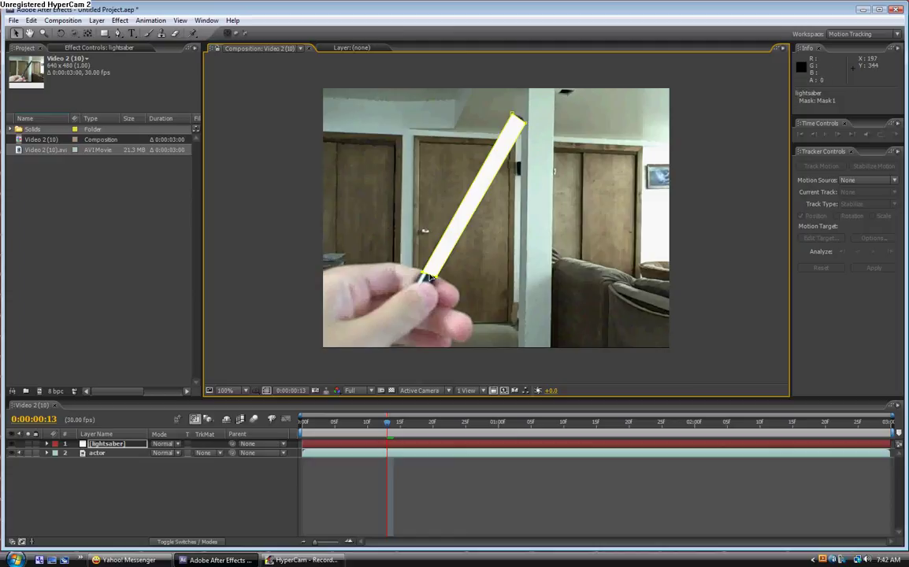
key("Page_Down")
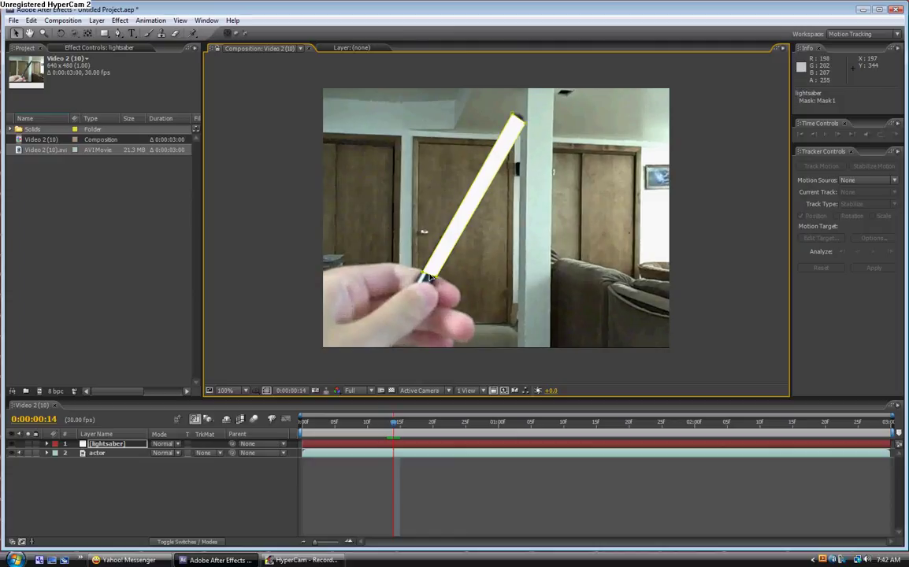
key("Page_Down")
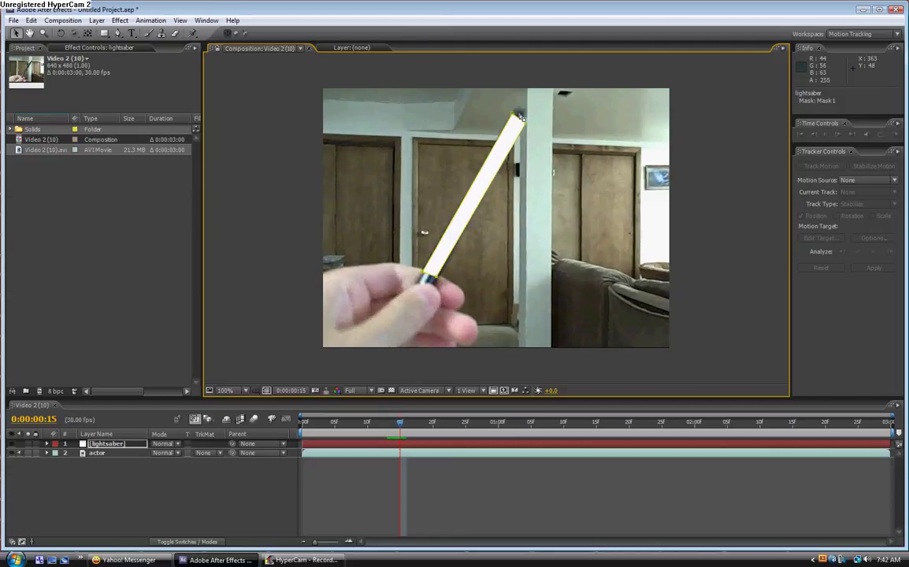
key("Page_Down")
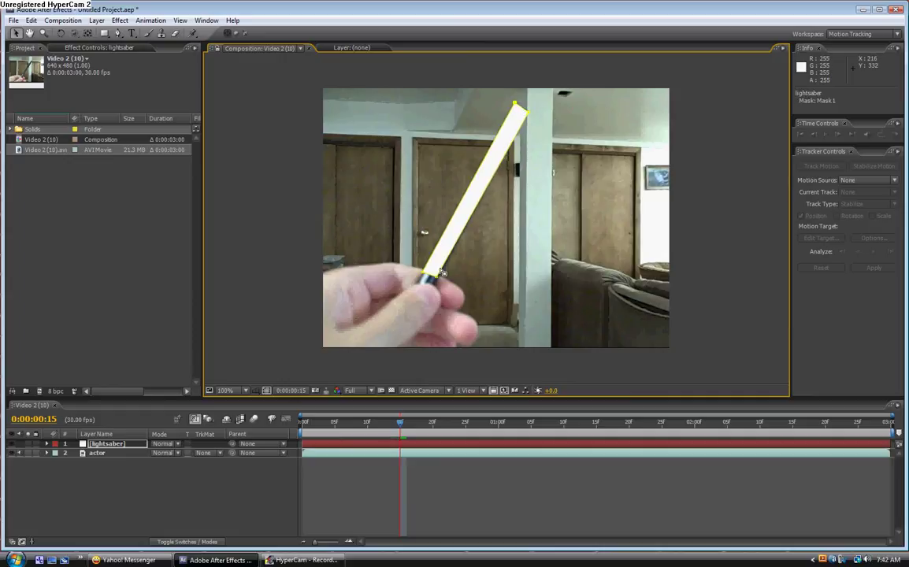
left_click_drag(432, 275, 435, 283)
left_click_drag(523, 109, 529, 106)
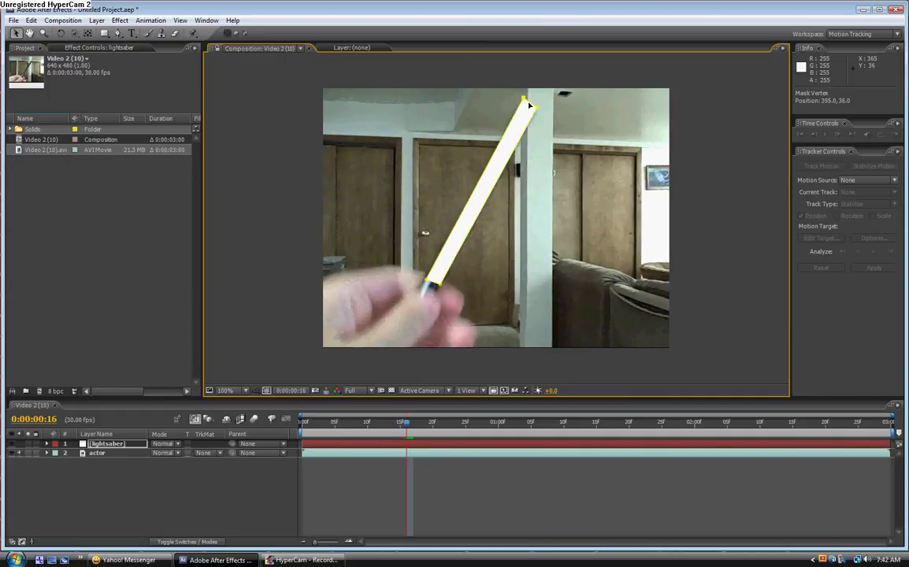
Move both ends of the mask down to follow the stick at 0:00:00:17 and 0:00:00:18.
key("Page_Down")
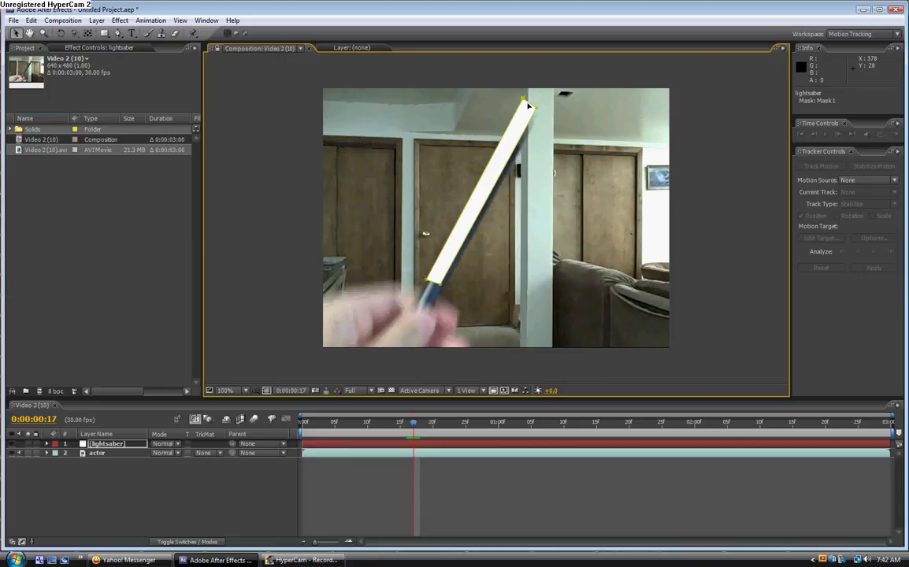
left_click_drag(428, 282, 429, 302)
left_click_drag(535, 110, 530, 117)
key("Page_Down")
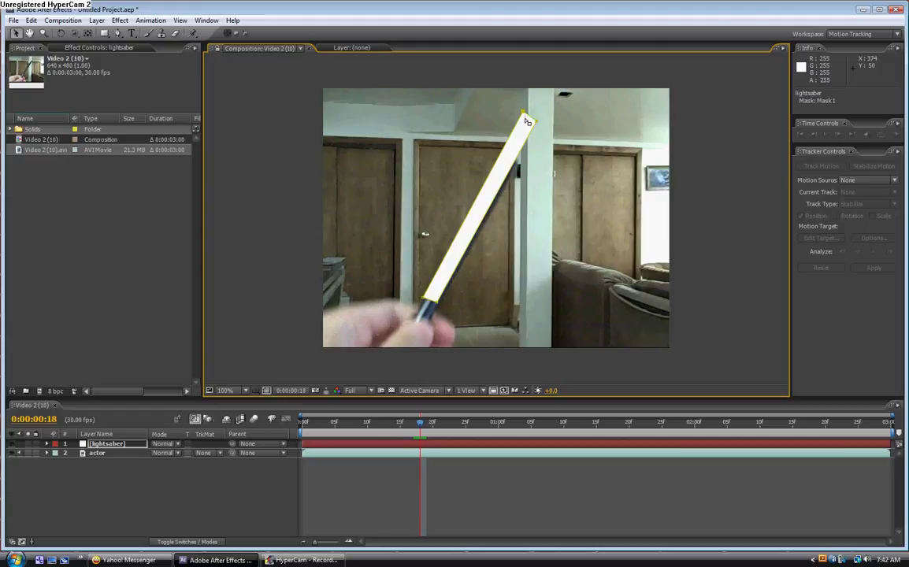
left_click_drag(528, 118, 514, 149)
left_click_drag(428, 300, 421, 325)
Lower the mask's tip to match the stick at 0:00:00:19, and advance to 0:00:00:20.
key("Page_Down")
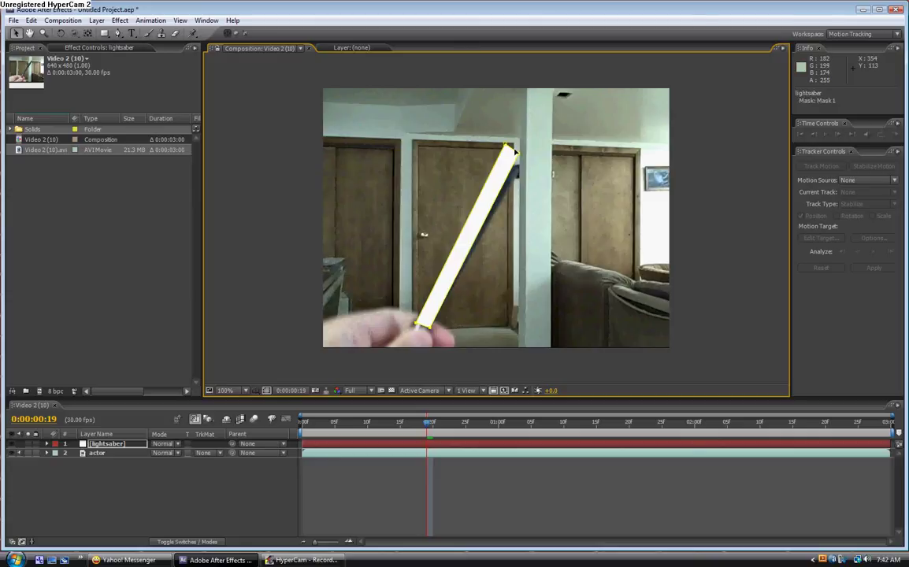
left_click_drag(511, 152, 516, 168)
key("Page_Down")
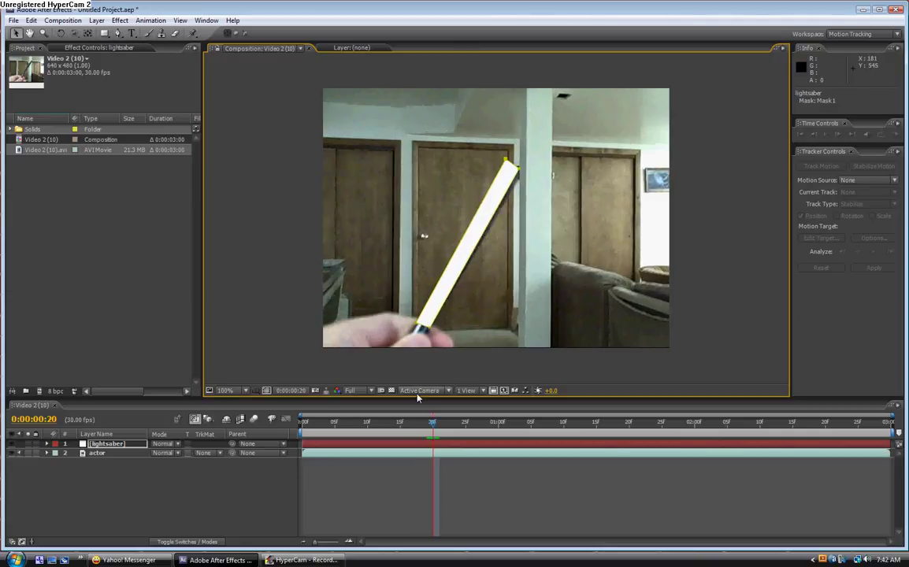
Shorten the composition's duration to 0:00:01:00.
left_click(63, 20)
left_click(105, 50)
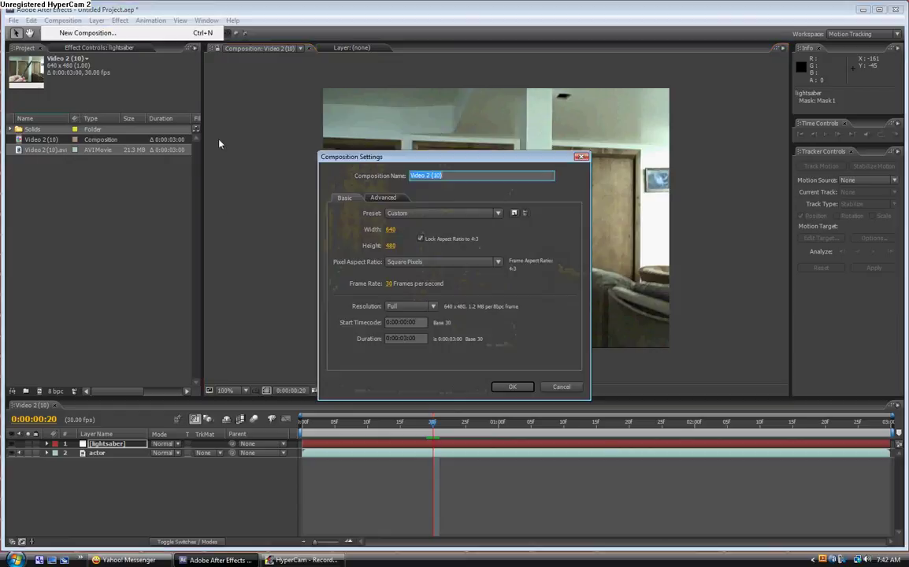
left_click(404, 338)
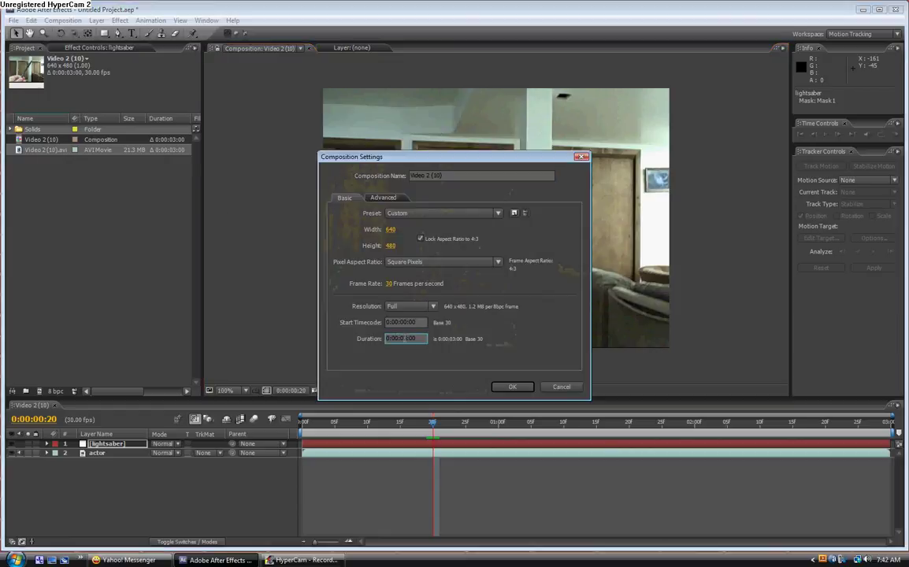
left_click(504, 387)
Refit the mask's base and tip to the stick at 0:00:00:21, and adjust its base at 0:00:00:22.
key("Page_Down")
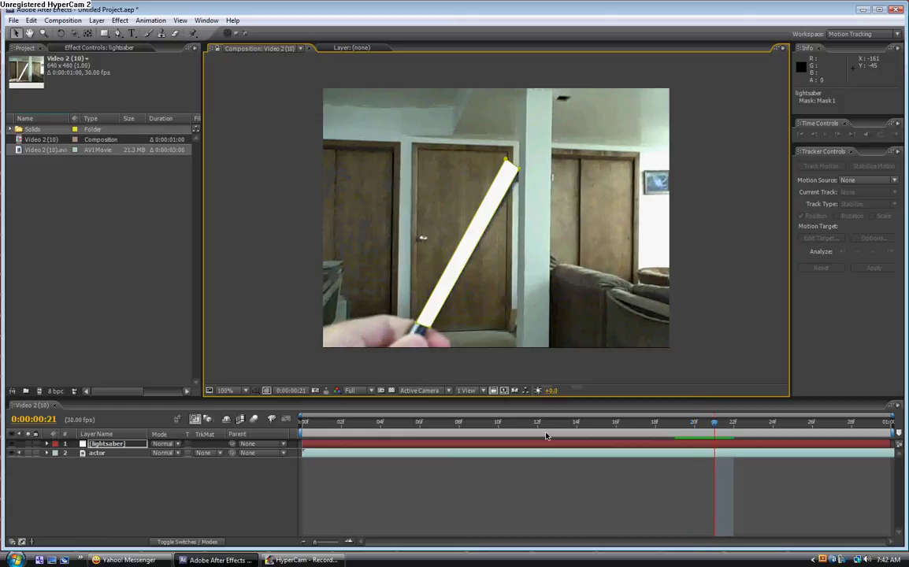
left_click_drag(423, 326, 419, 331)
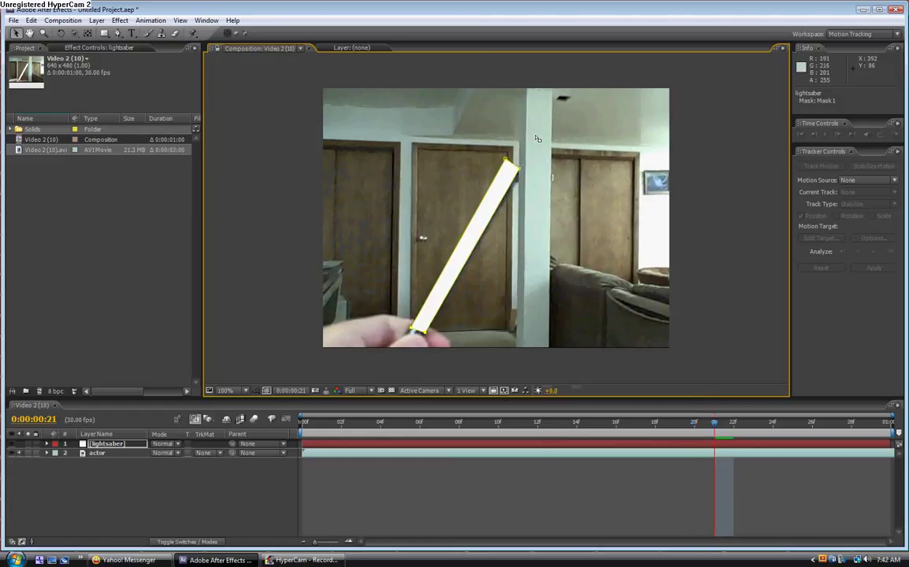
mouse_move(512, 164)
left_mouse_down()
mouse_move(513, 177)
mouse_move(508, 170)
left_mouse_up()
key("Page_Down")
left_click_drag(417, 331, 414, 330)
Advance from 0:00:00:23 to 0:00:00:25, keeping the mask's corners aligned with the stick.
key("Page_Down")
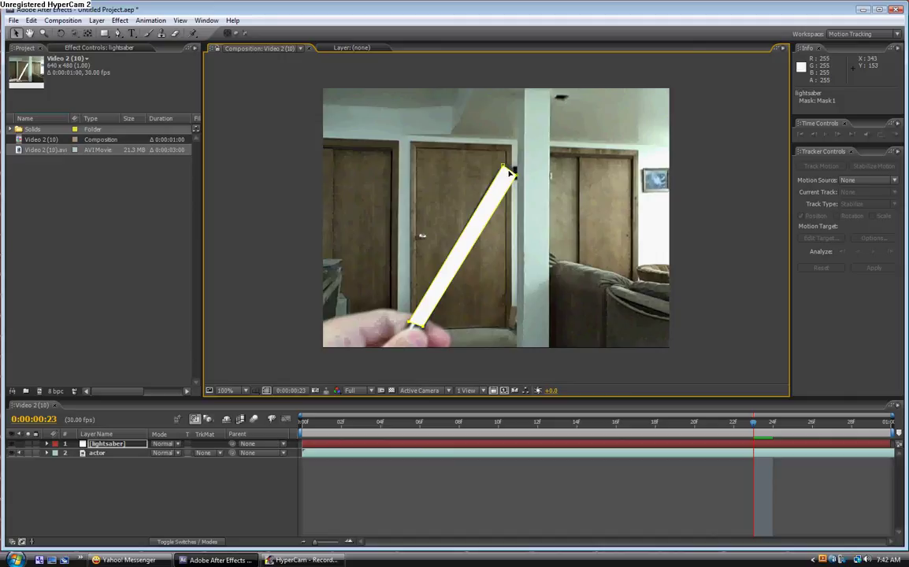
key("Page_Down")
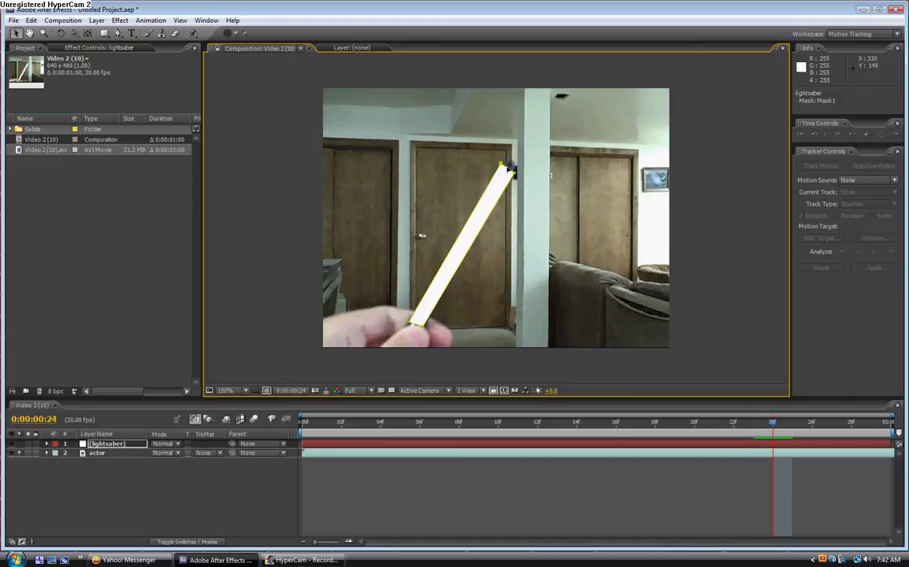
key("Page_Down")
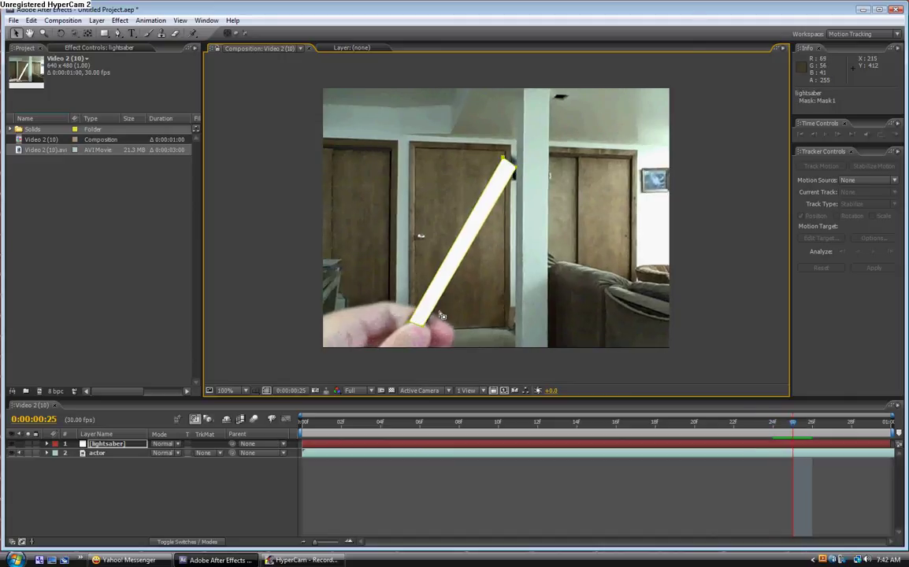
left_click_drag(516, 167, 519, 162)
left_click_drag(422, 331, 422, 322)
Shift the mask's corners upward along with the stick at 0:00:00:26 and 0:00:00:27.
key("Page_Down")
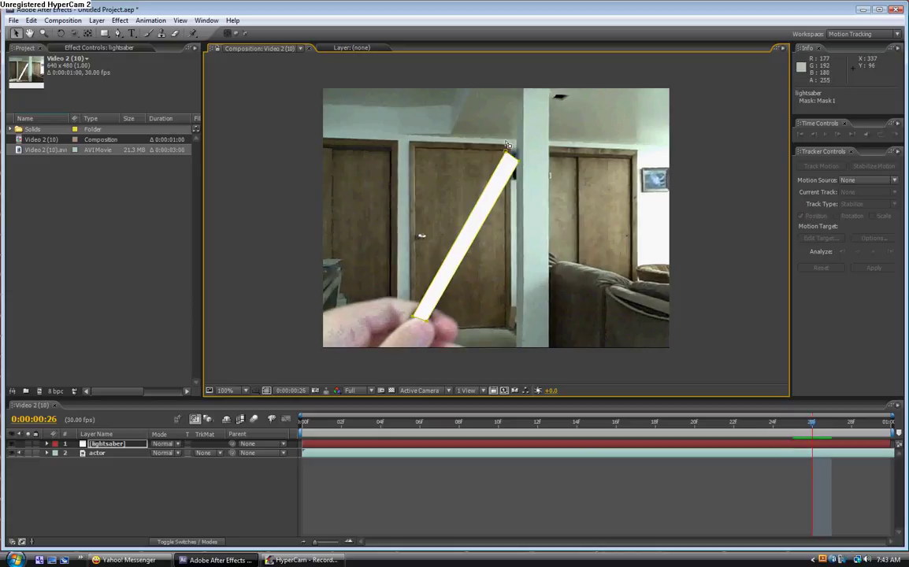
left_click_drag(515, 158, 518, 149)
key("Page_Down")
left_click_drag(418, 318, 423, 311)
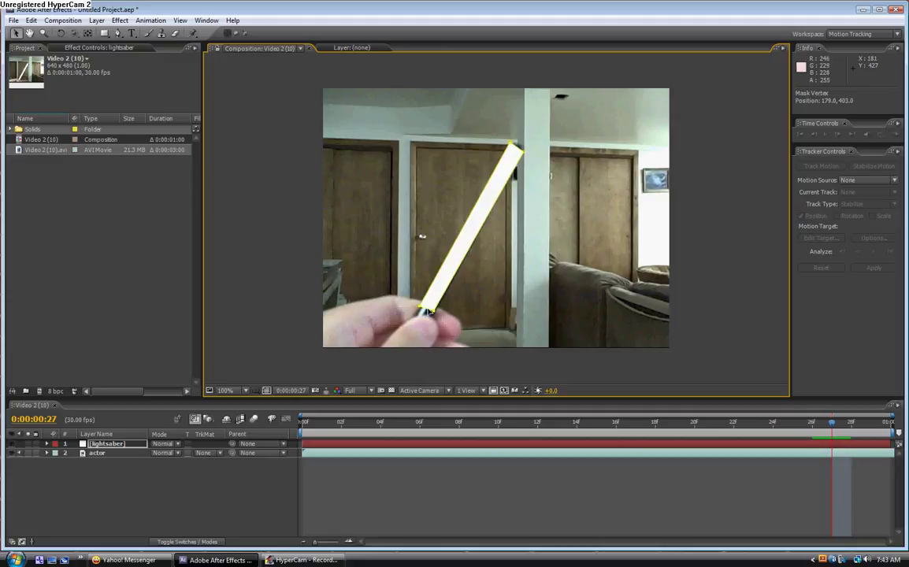
Align the mask with the stick in the last two frames, 0:00:00:28 and 0:00:00:29.
key("Page_Down")
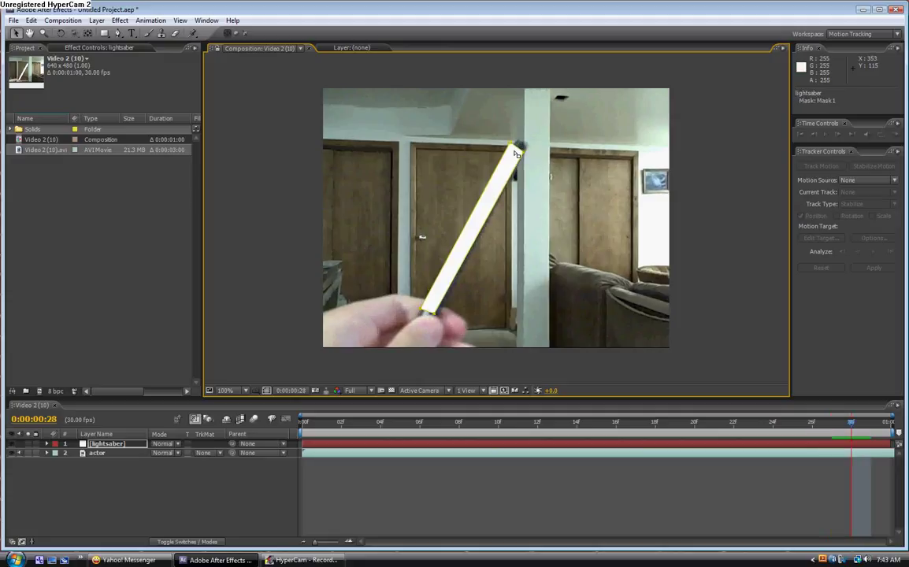
left_click_drag(516, 153, 519, 141)
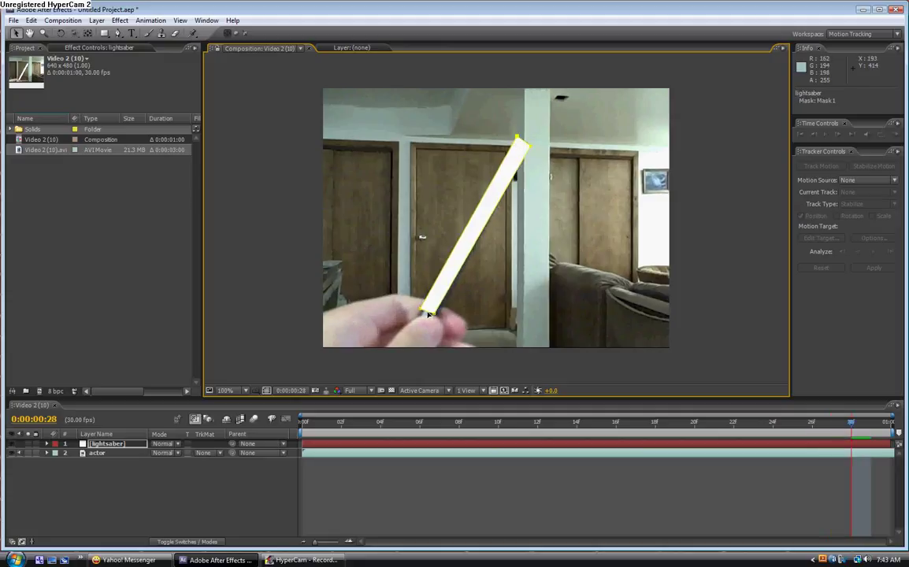
key("Page_Down")
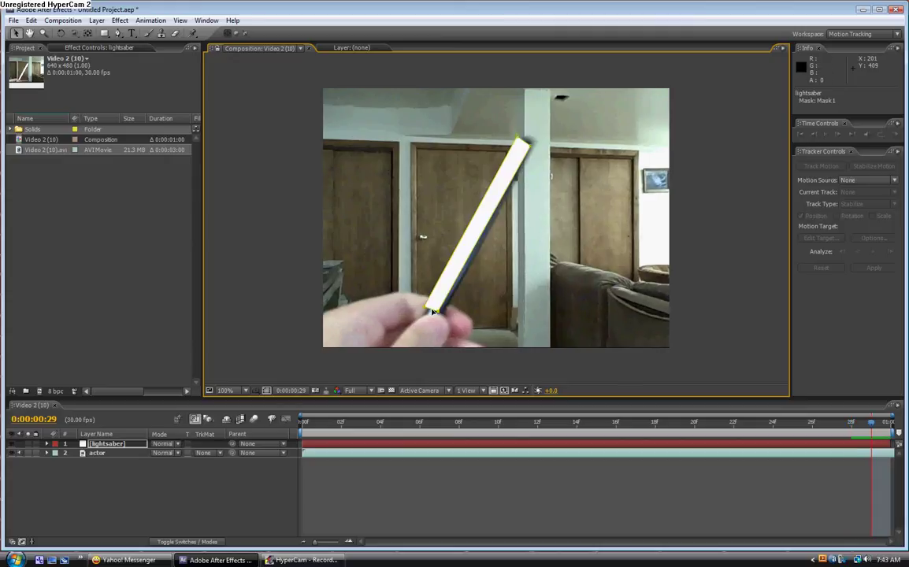
left_click_drag(434, 312, 439, 312)
left_click_drag(523, 142, 530, 139)
Preview the composition to check how the animated mask follows the stick.
key("Page_Down")
key("space")
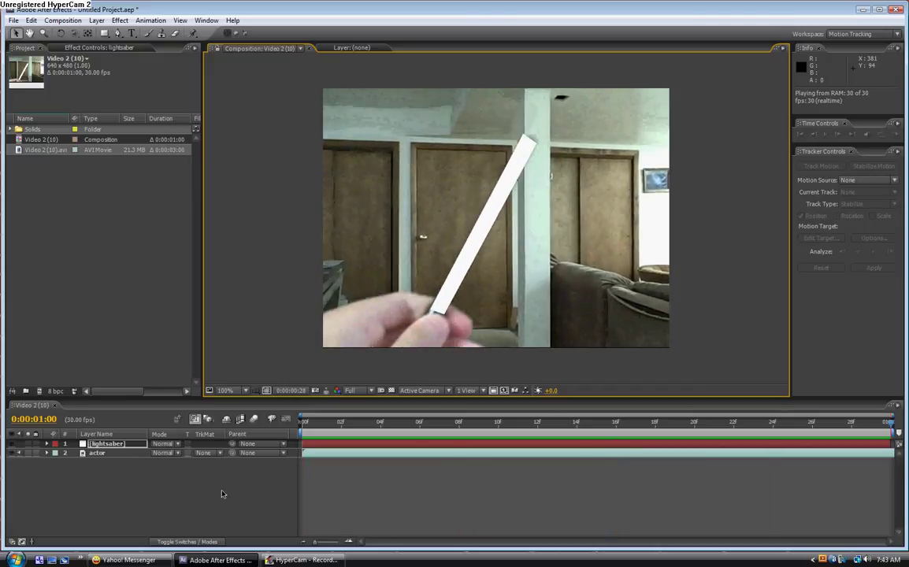
key("space")
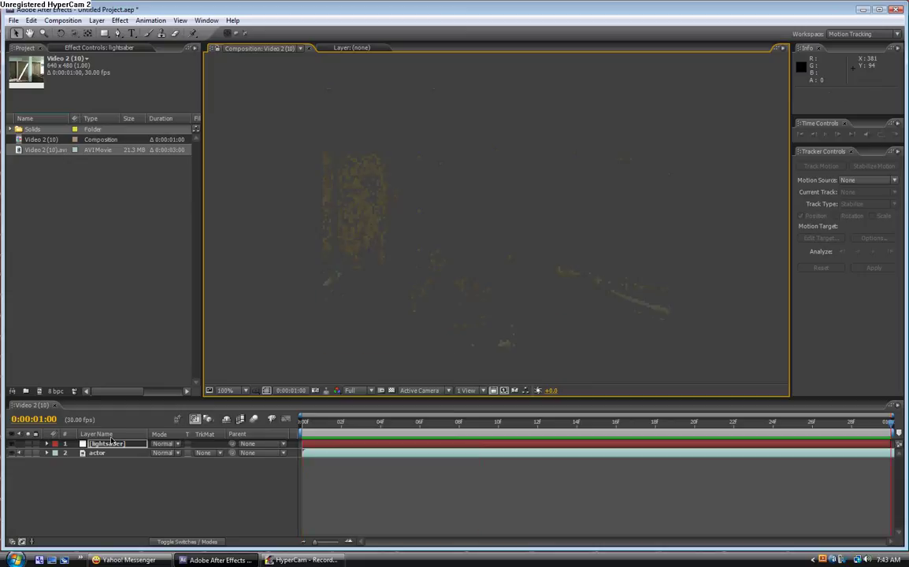
Move the current time to 0:00:00:05 and delete the actor layer from the composition.
left_click(105, 445)
left_click(398, 434)
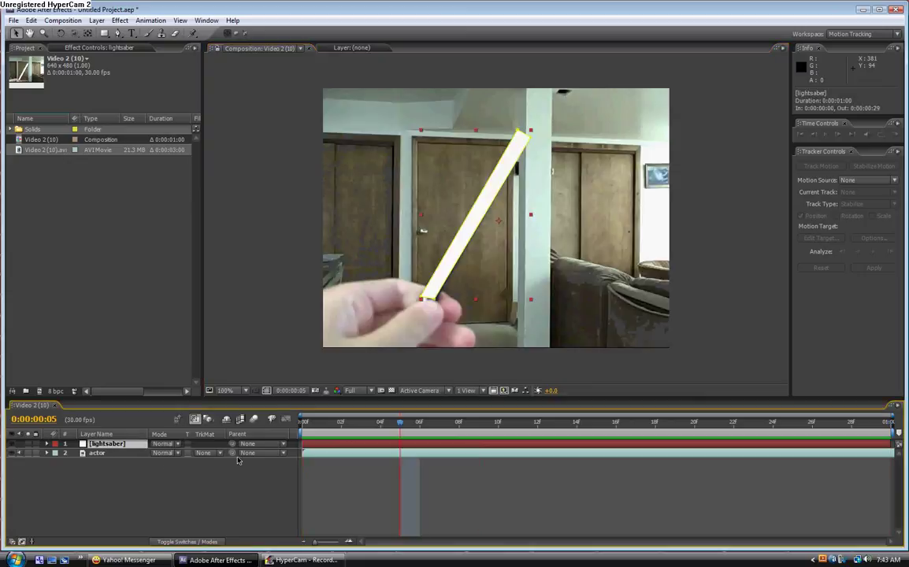
left_click(99, 455)
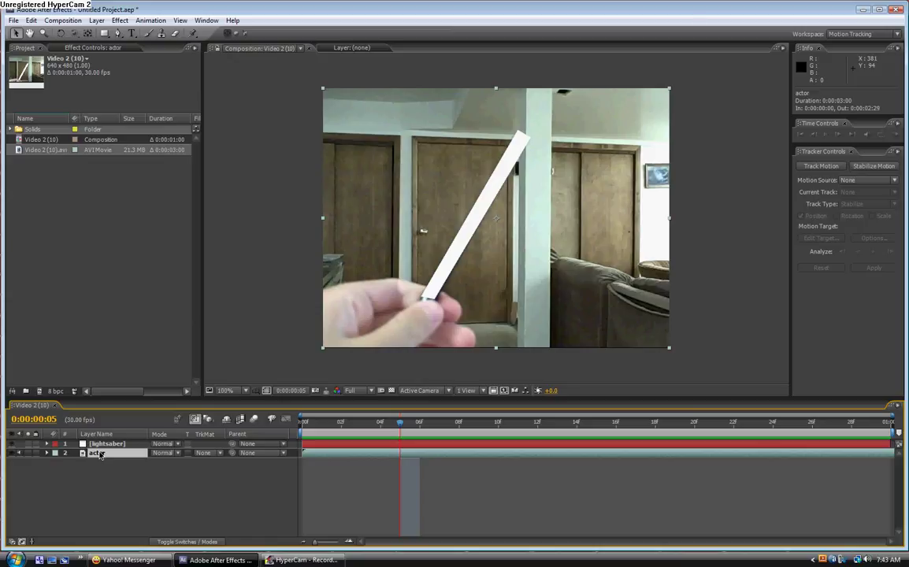
key("Delete")
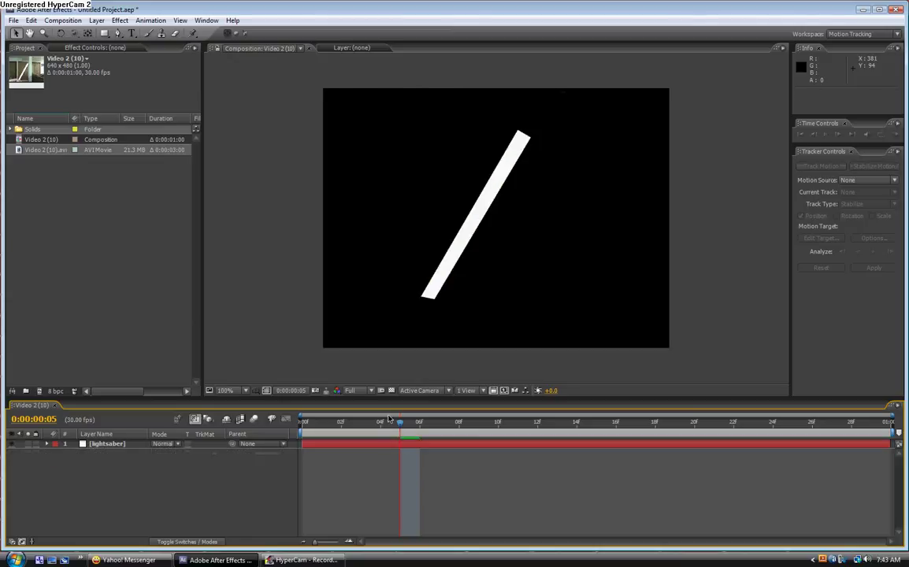
Create a black 640 by 480 solid named bg at the composition's start and place it beneath the lightsaber layer.
left_click_drag(409, 425, 287, 378)
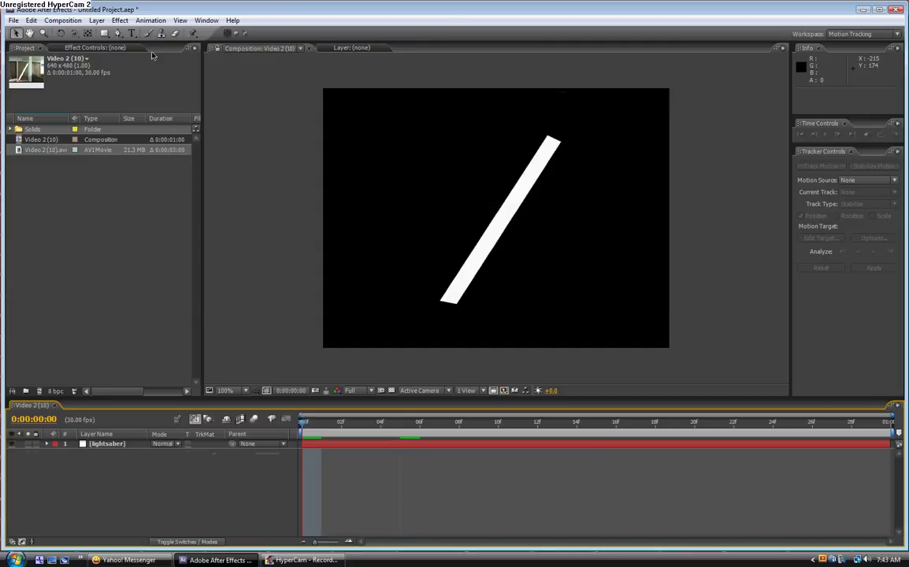
left_click(96, 20)
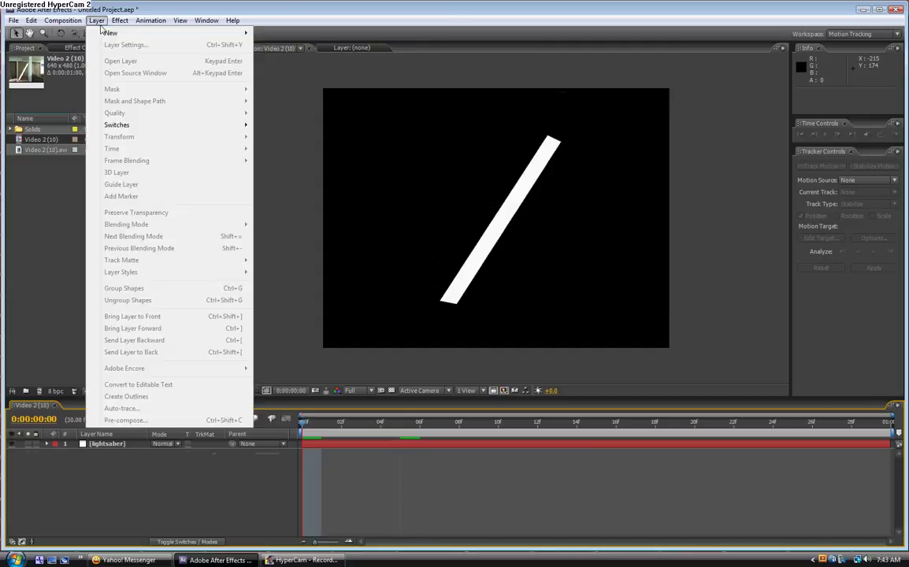
mouse_move(102, 35)
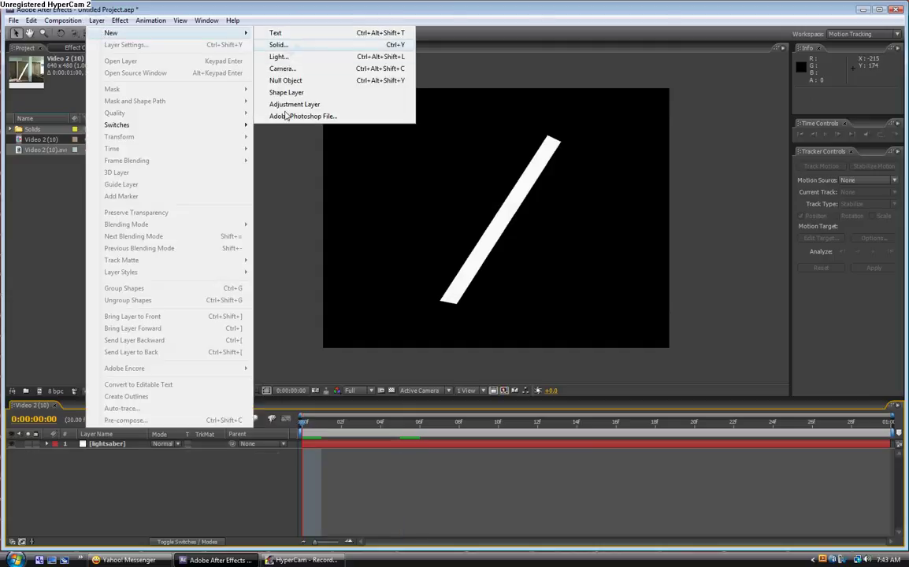
left_click(290, 46)
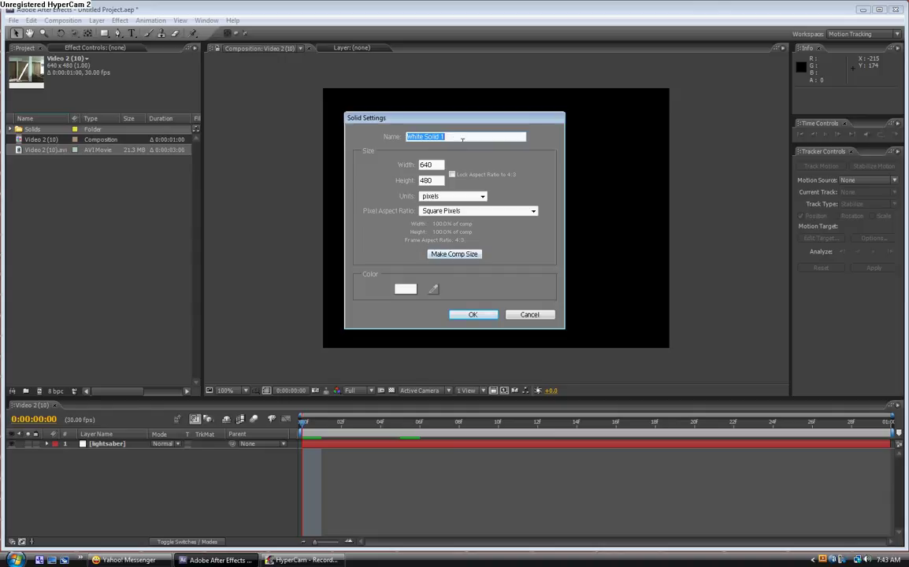
type("bg")
left_click(404, 290)
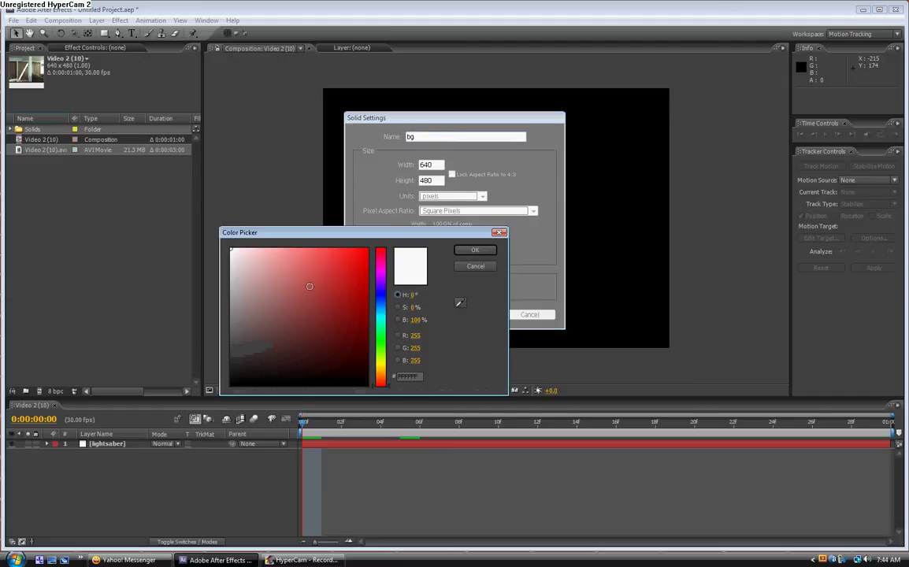
left_click_drag(306, 283, 382, 413)
left_click(472, 253)
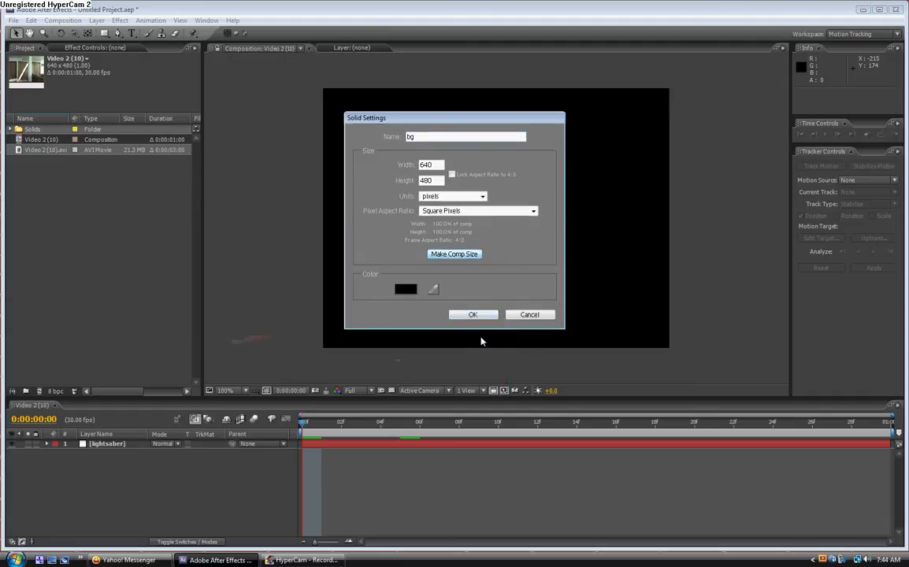
left_click(472, 314)
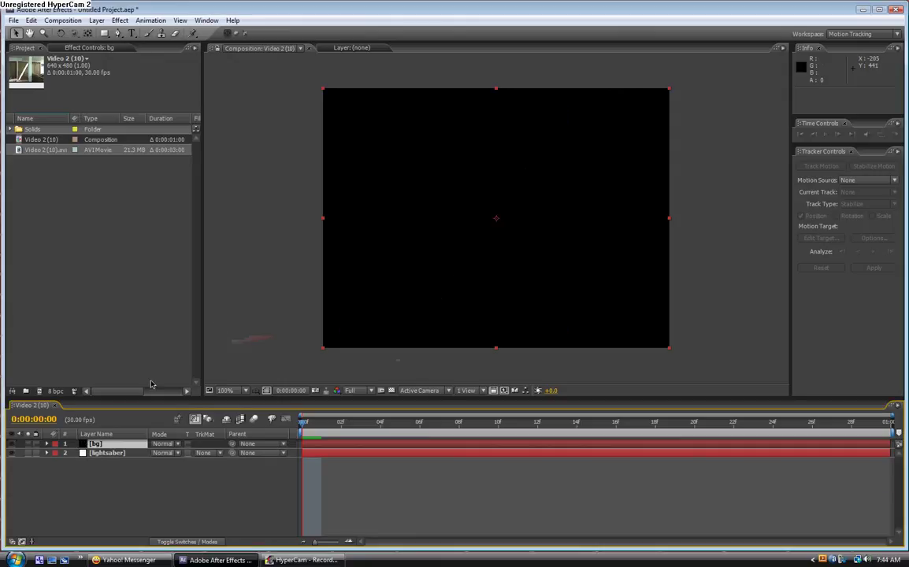
left_click_drag(99, 443, 101, 460)
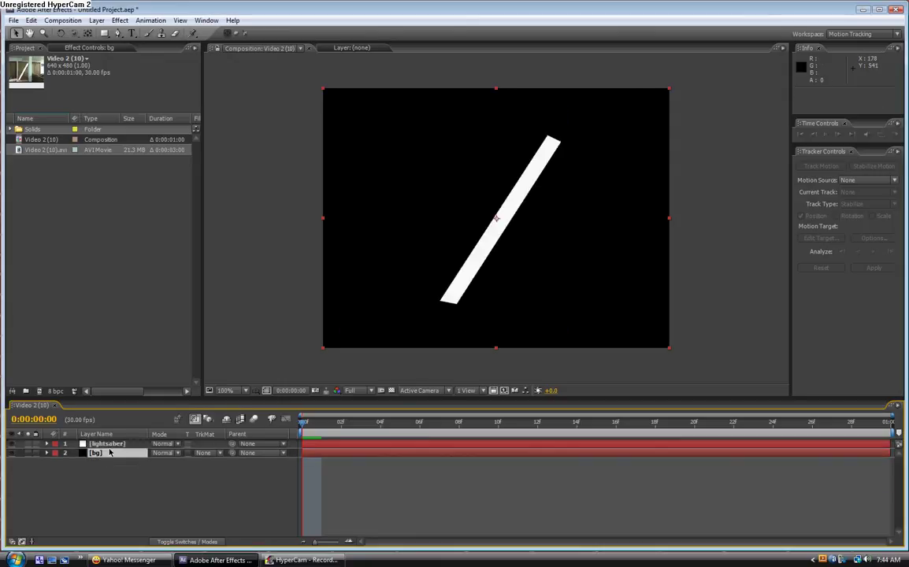
Duplicate the lightsaber layer twice.
left_click(110, 445)
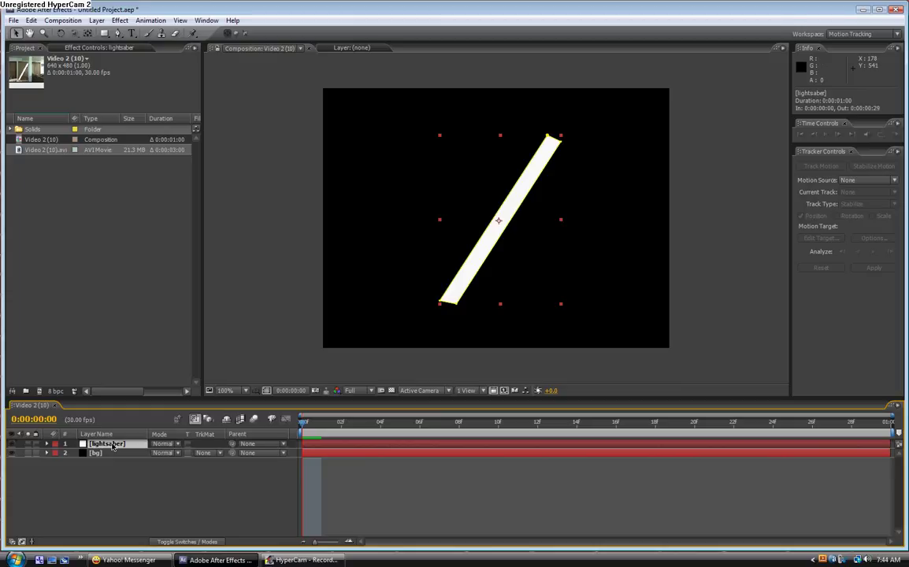
key("ctrl+d")
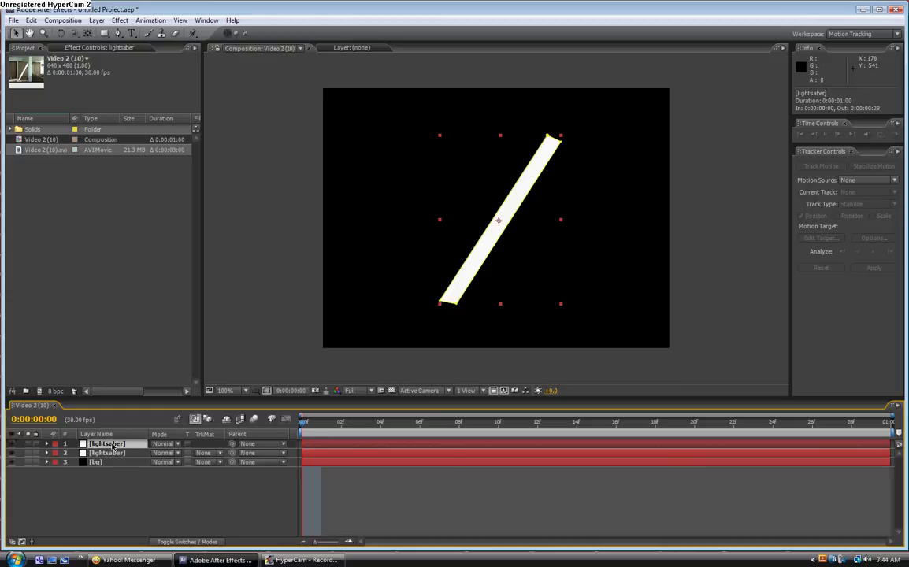
key("ctrl+d")
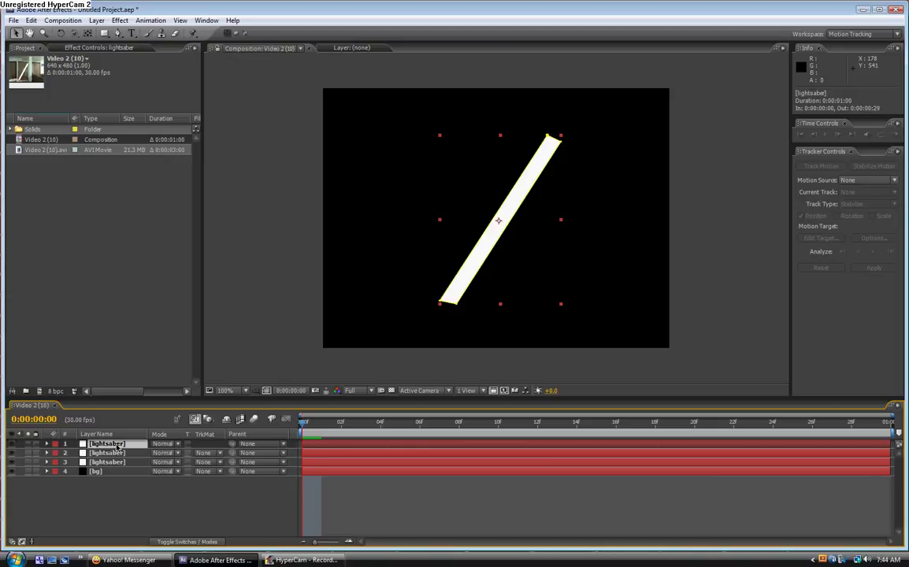
Feather the masks of lightsaber layers 1, 2 and 3 by 23, 25 and 4 pixels, and check the glow at 0:00:00:03.
key("f")
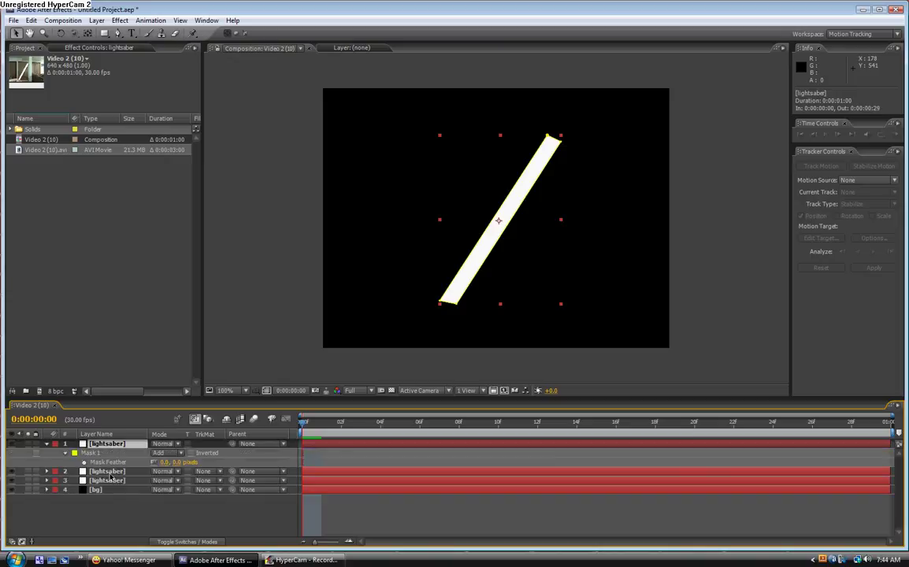
left_click(111, 472)
key("f")
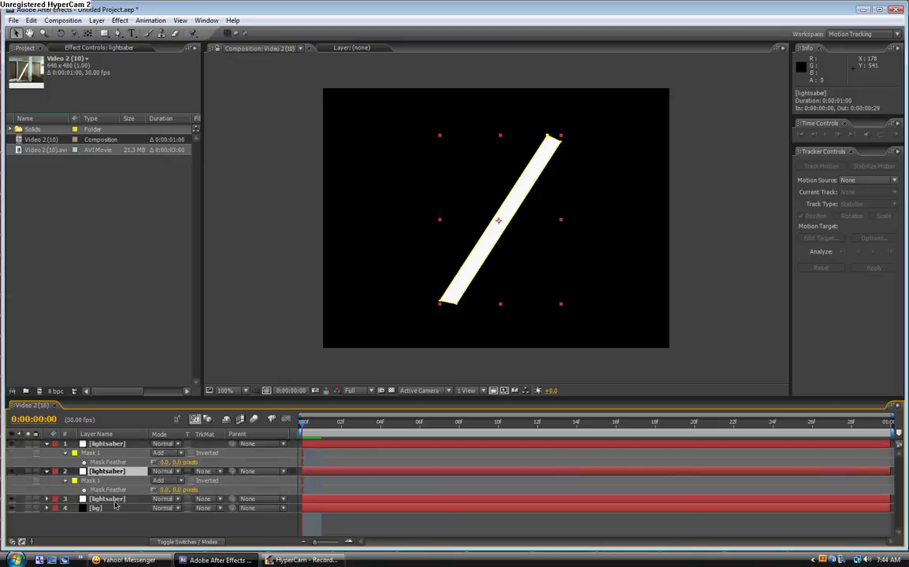
left_click(113, 501)
key("f")
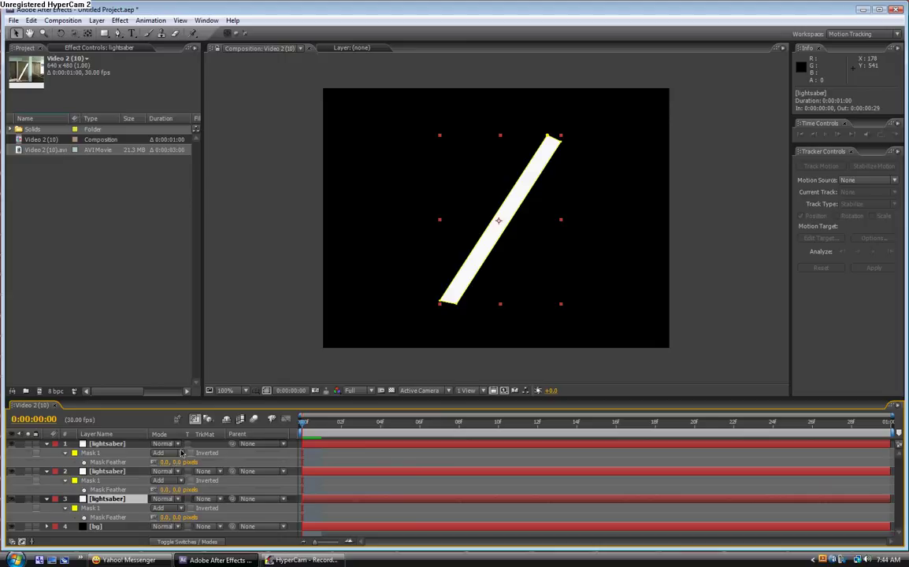
left_click_drag(167, 462, 189, 489)
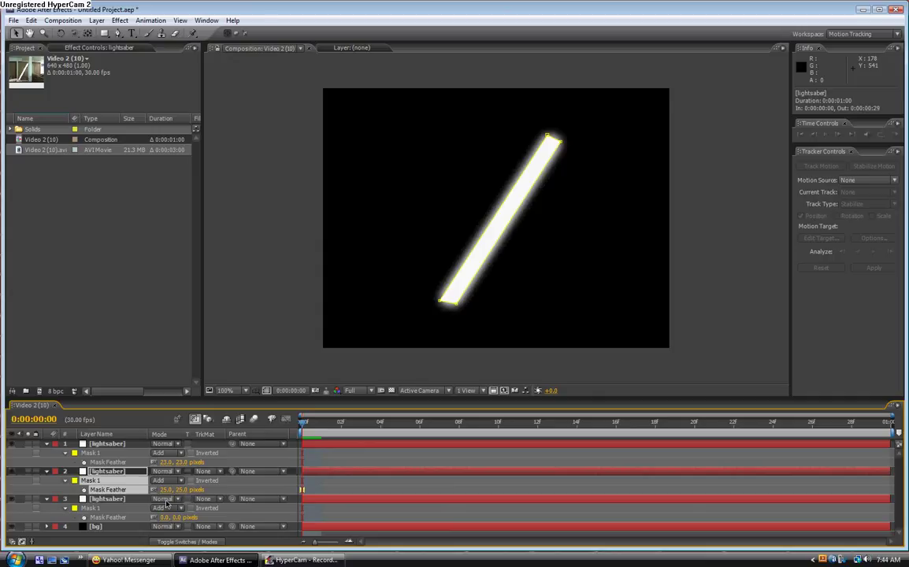
left_click_drag(174, 518, 176, 517)
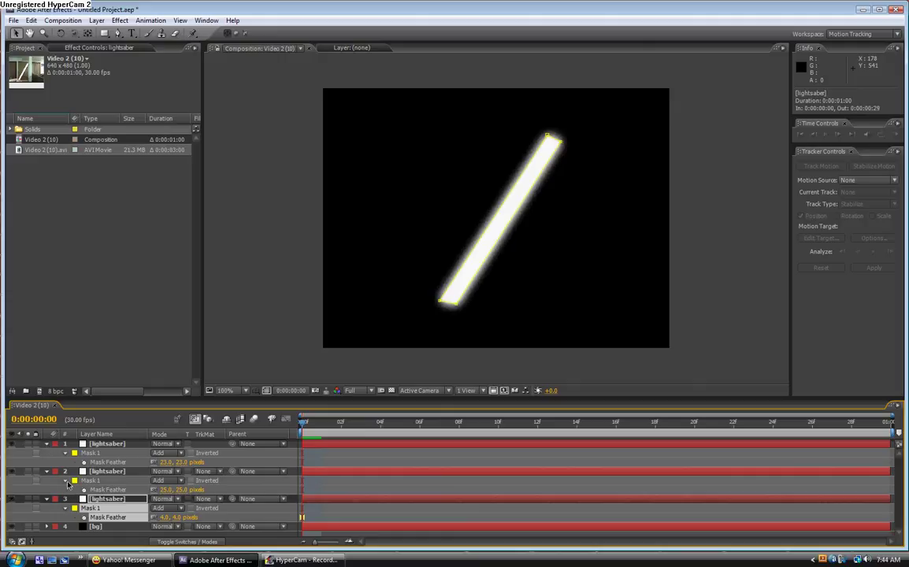
left_click(46, 472)
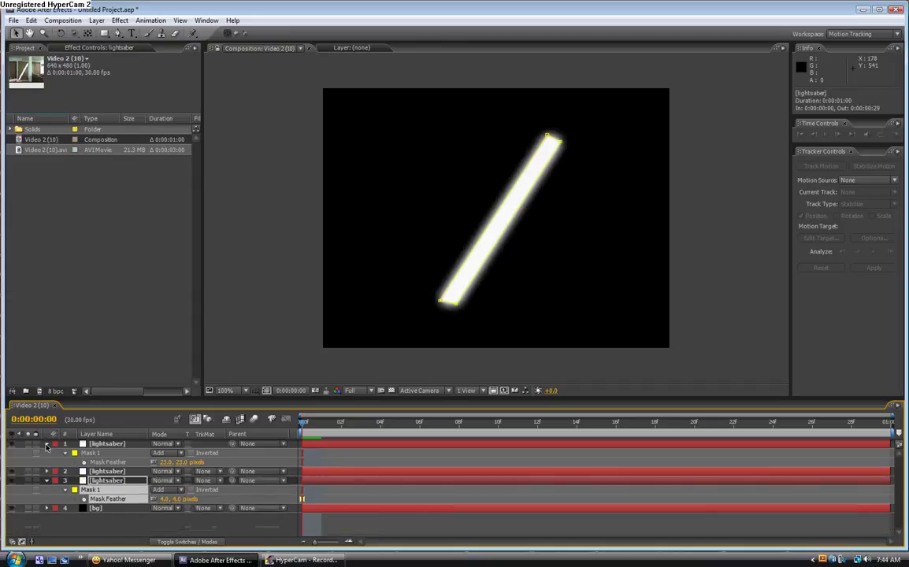
left_click(46, 444)
left_click(46, 463)
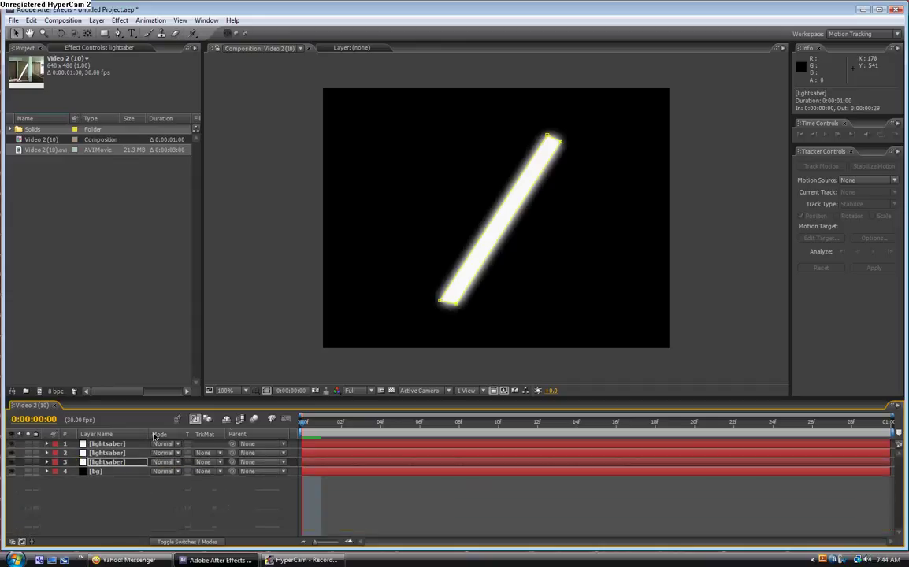
left_click_drag(304, 426, 362, 422)
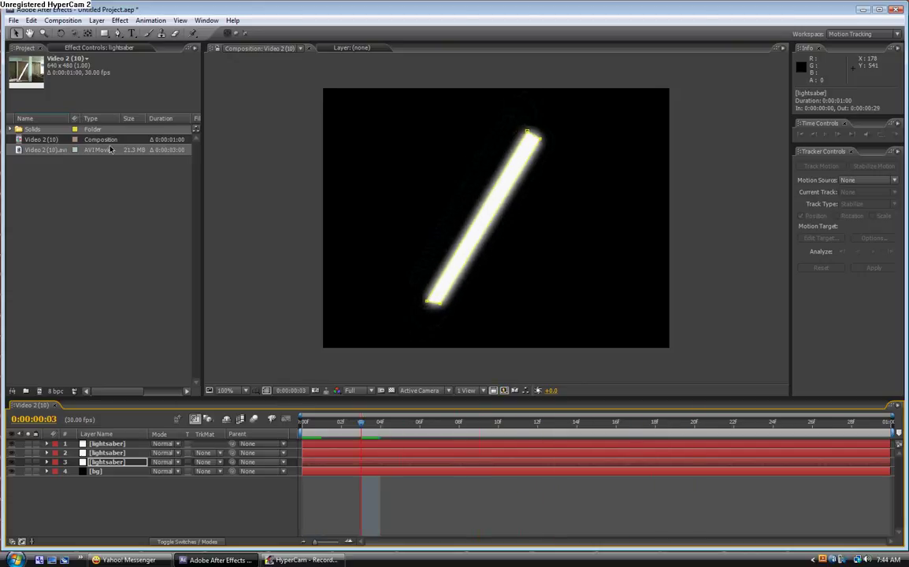
Create a new composition from Video 2 (10).avi and move its current time to 0:00:00:19.
left_click(40, 152)
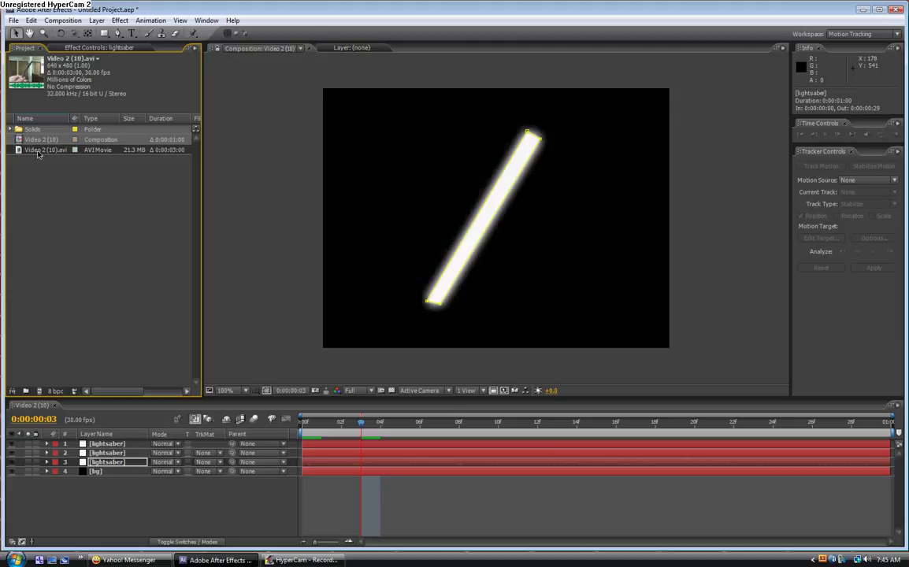
left_click(38, 391)
left_click_drag(309, 425, 428, 427)
Nest the Video 2 (10) composition above the footage layer in the new composition.
left_click(28, 405)
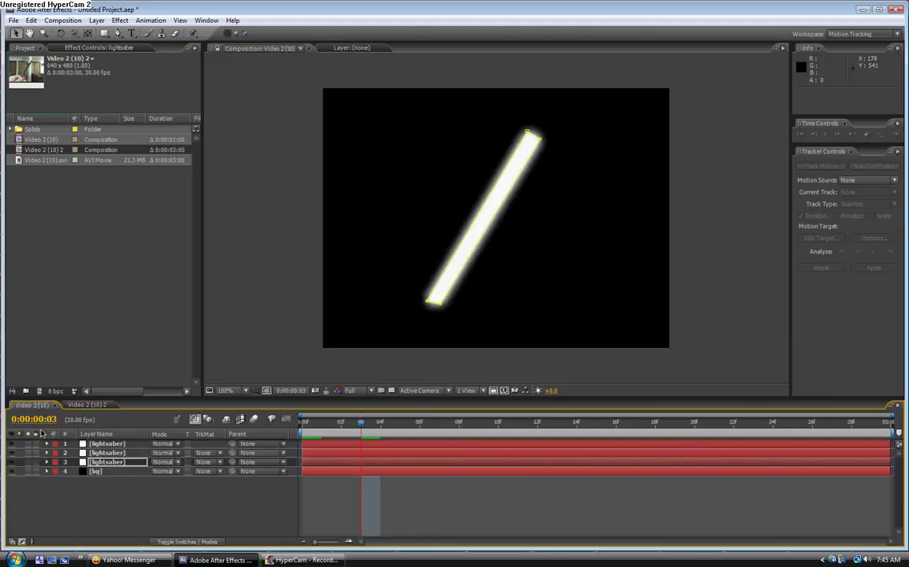
left_click(88, 405)
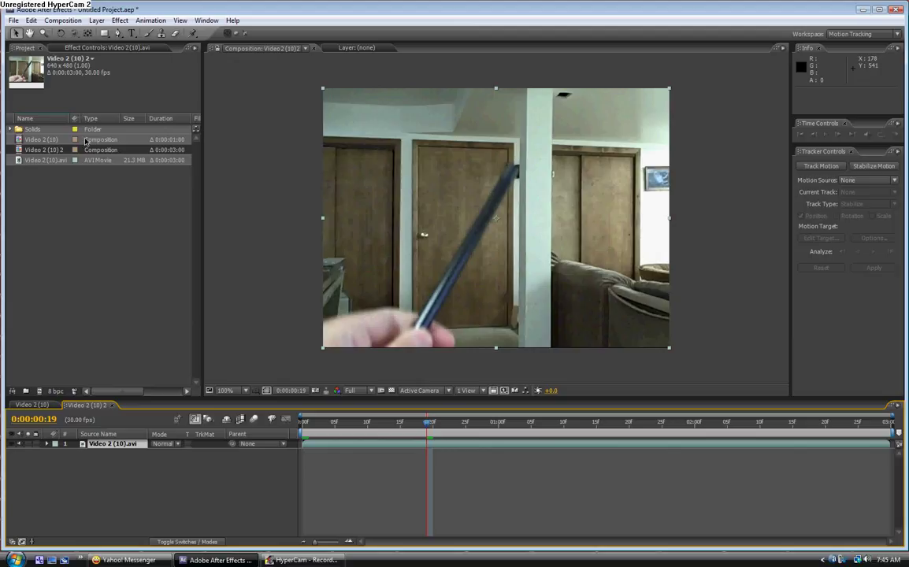
left_click(49, 139)
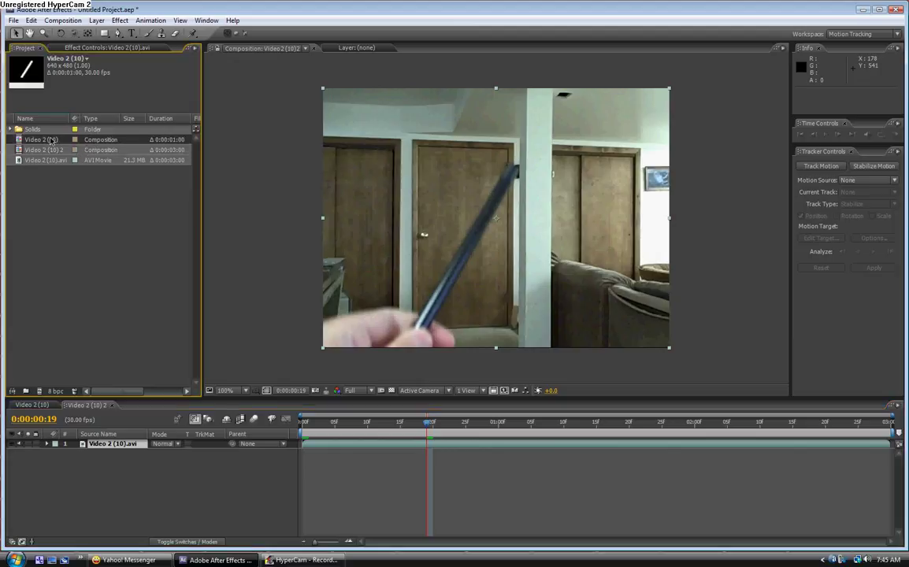
left_click_drag(49, 139, 119, 446)
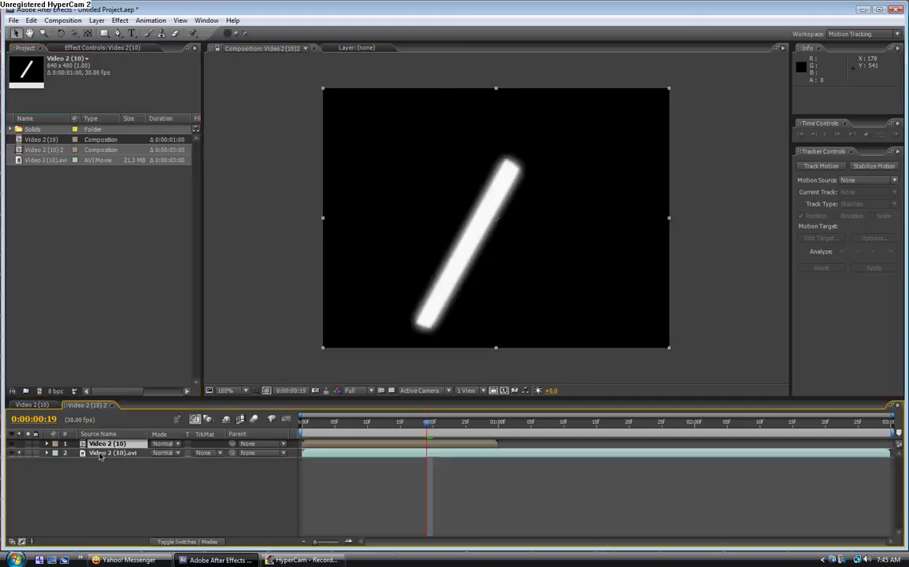
Set the new composition's duration to 0:00:01:00 to match the nested saber composition, and move the current time to 0:00:00:07.
left_click_drag(427, 424, 498, 426)
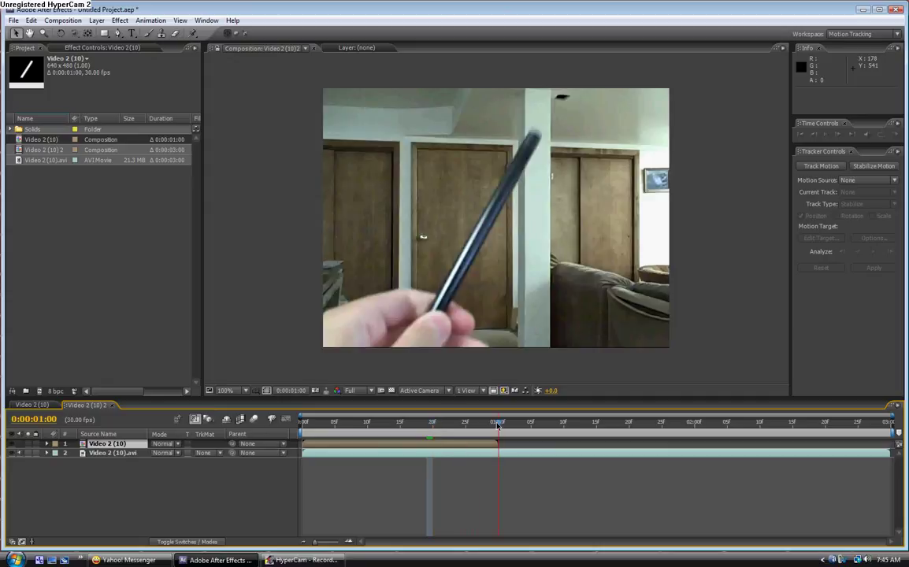
left_click(36, 405)
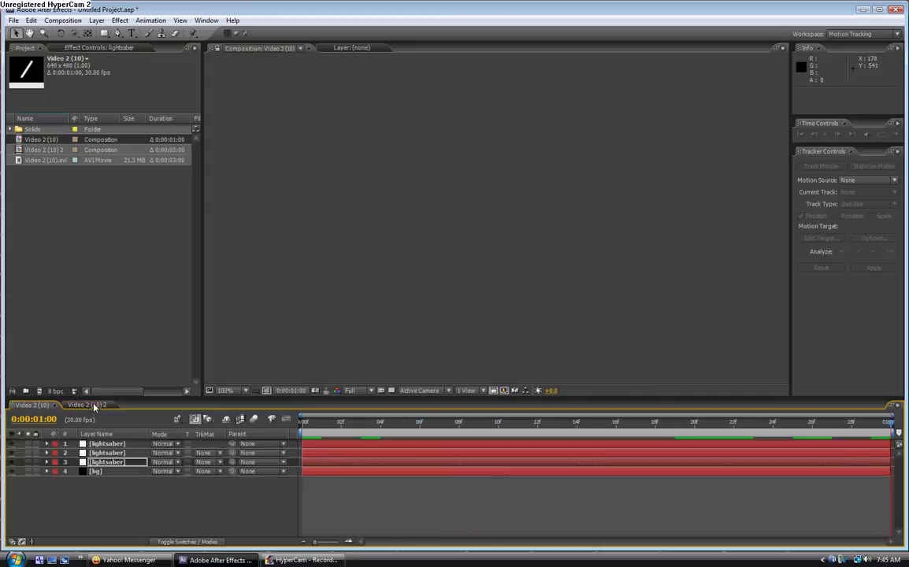
left_click(94, 405)
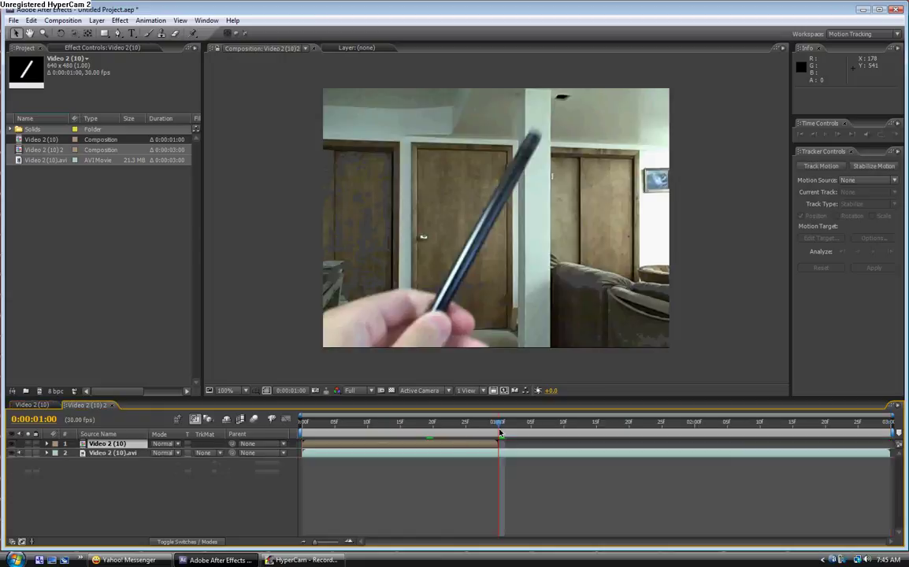
left_click(75, 21)
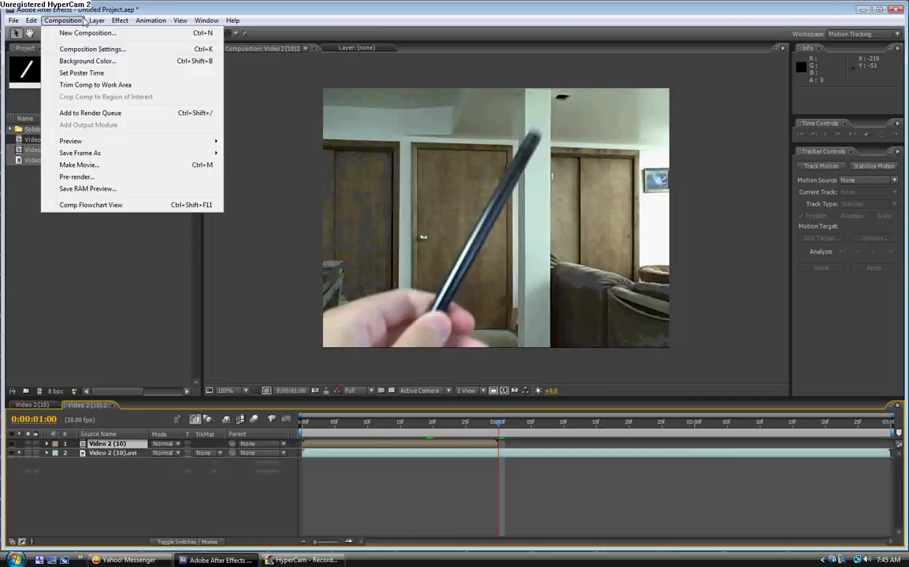
left_click(86, 49)
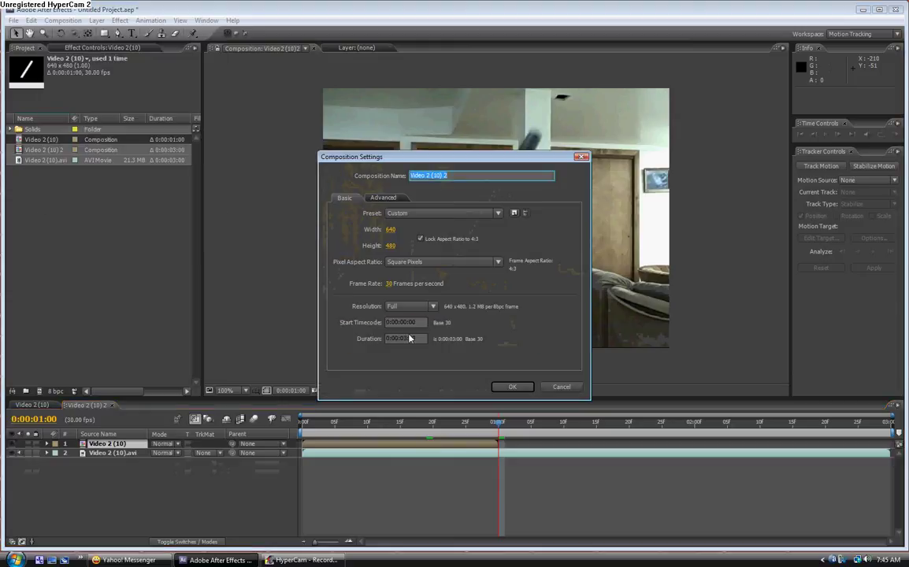
left_click(406, 337)
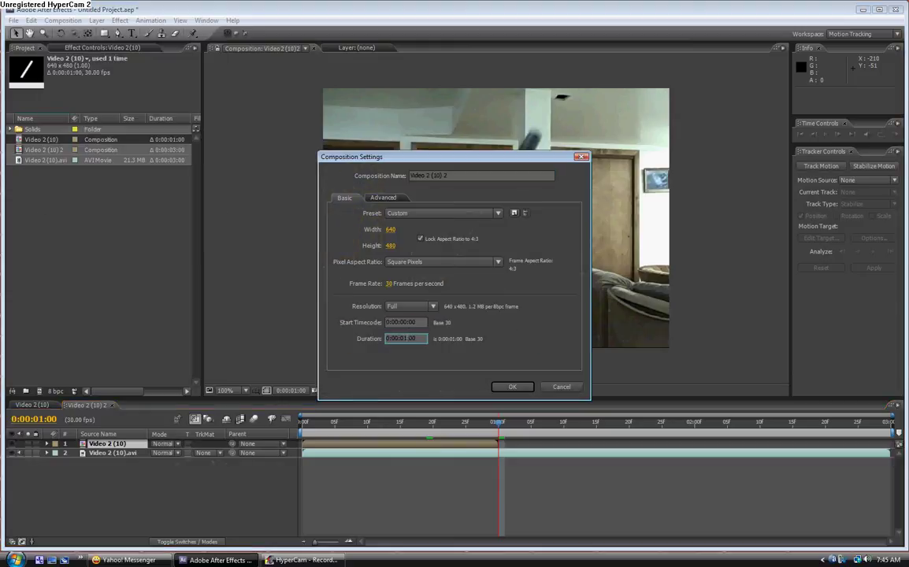
left_click(512, 386)
mouse_move(441, 425)
left_mouse_down()
mouse_move(362, 429)
mouse_move(515, 430)
mouse_move(399, 431)
mouse_move(440, 430)
left_mouse_up()
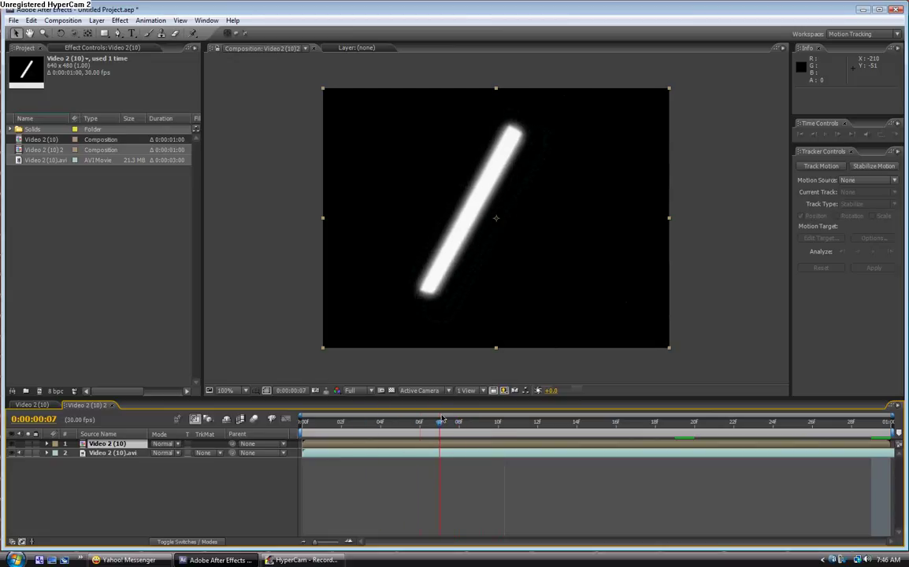
Rename the nested composition layer as saber and the footage layer as act.
left_click(109, 446)
key("Return")
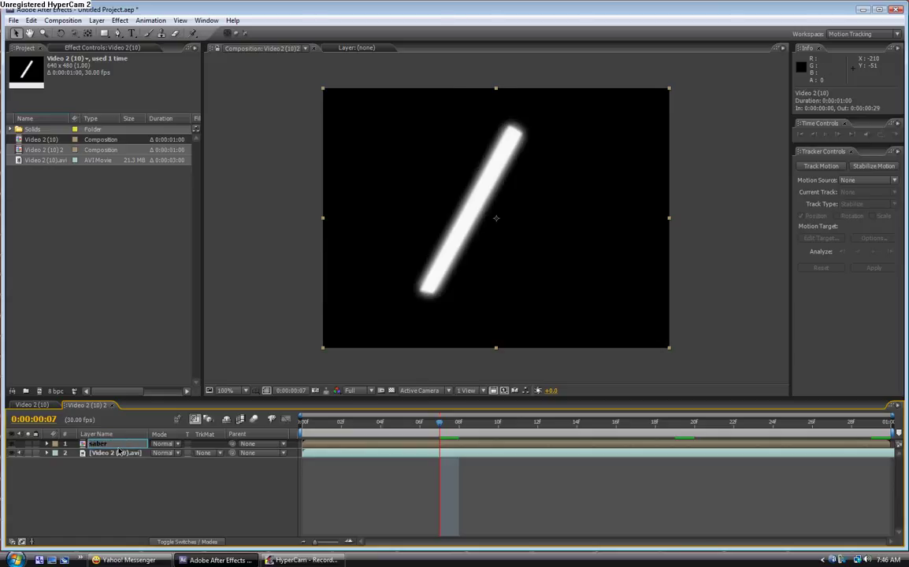
left_click(124, 453)
key("Return")
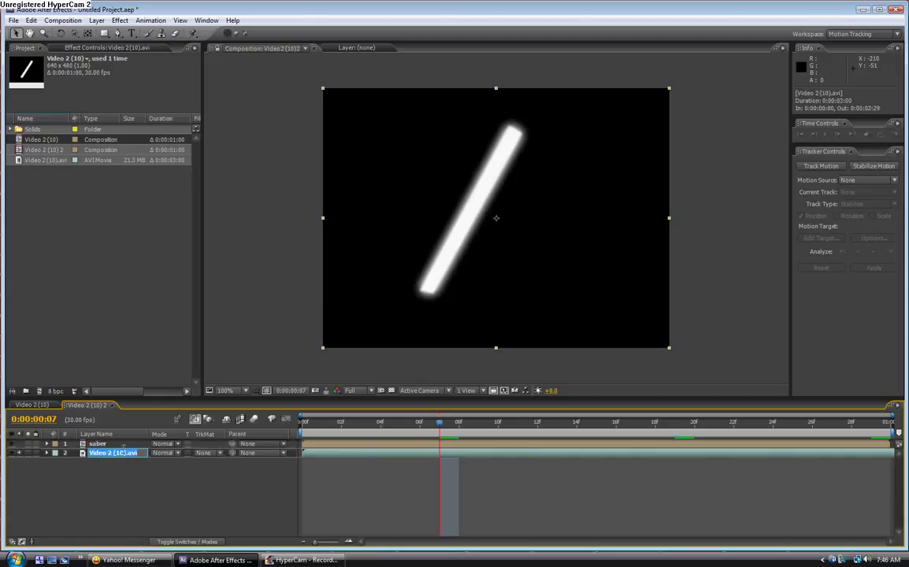
type("act")
Set the saber layer's blending mode to Add so the footage shows through.
left_click(146, 444)
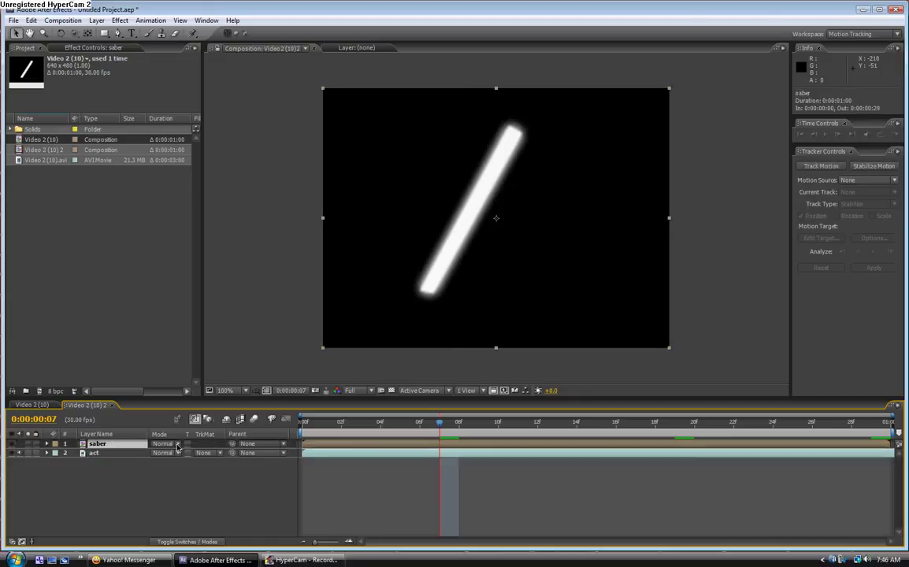
left_click(177, 445)
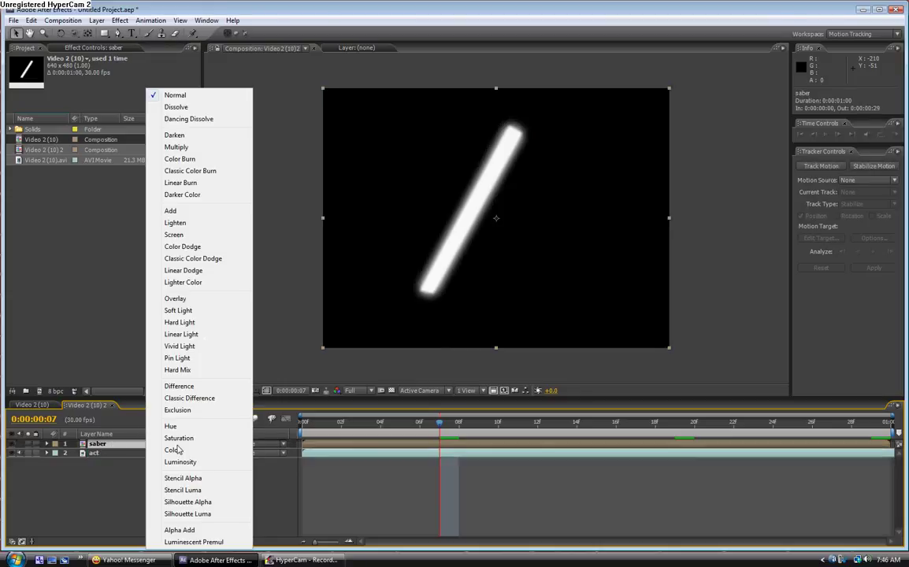
left_click(197, 210)
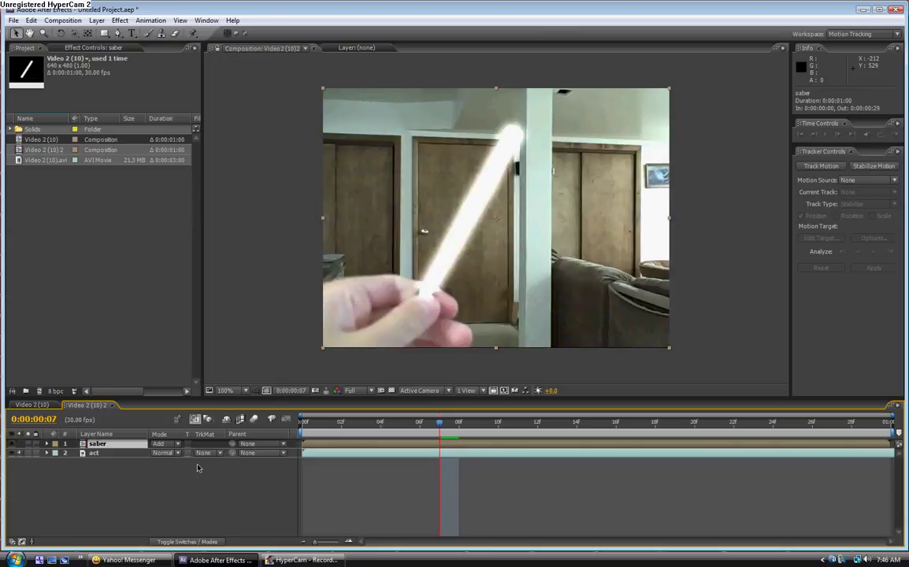
Toggle the timeline columns between layer switches and blending modes, ending on the blending modes.
key("F4")
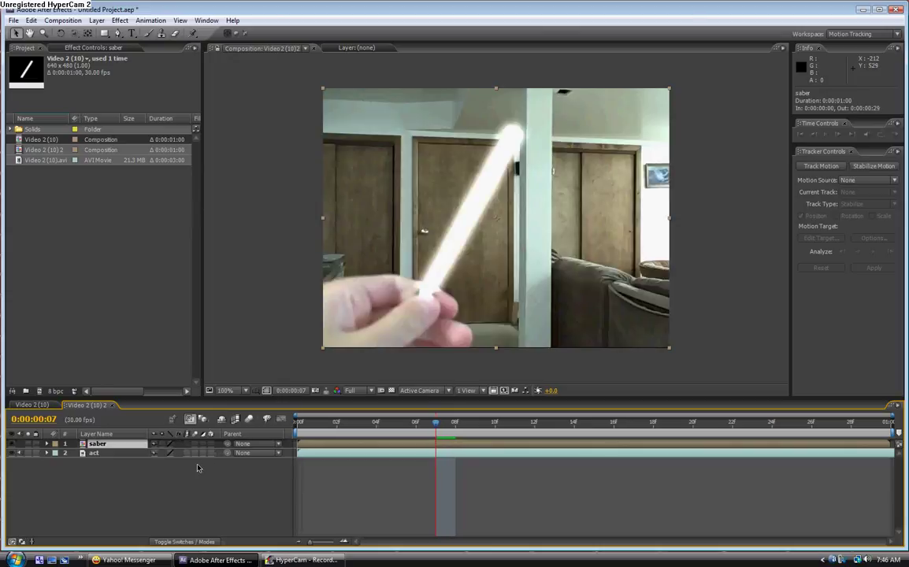
key("F4")
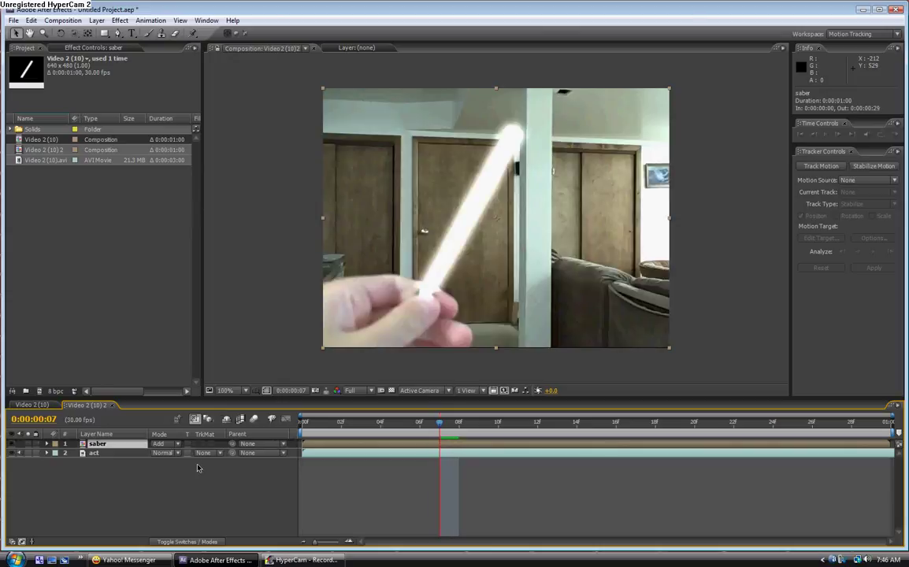
left_click(179, 542)
left_click(179, 543)
Move the current time to 0:00:00:04 and apply the Color Balance effect to the saber layer.
left_click_drag(440, 423, 382, 423)
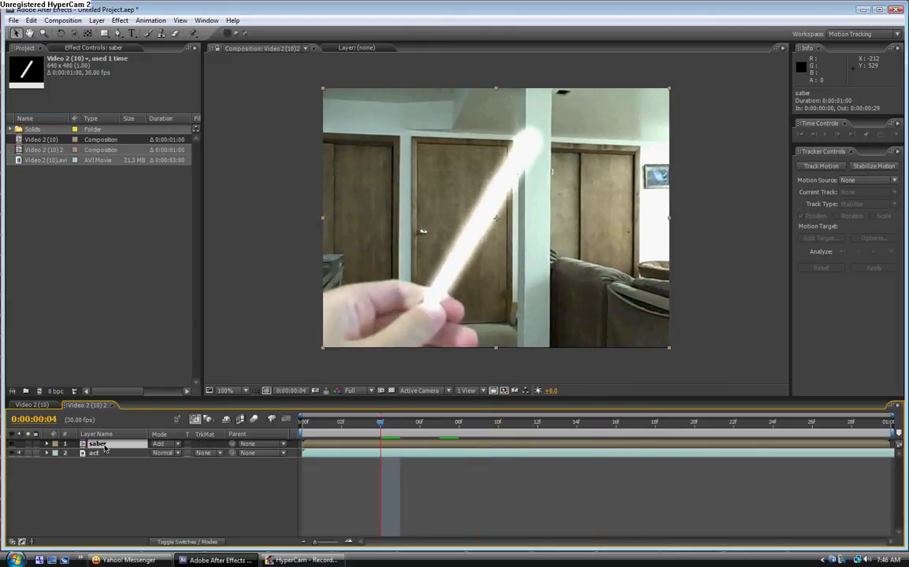
left_click(119, 20)
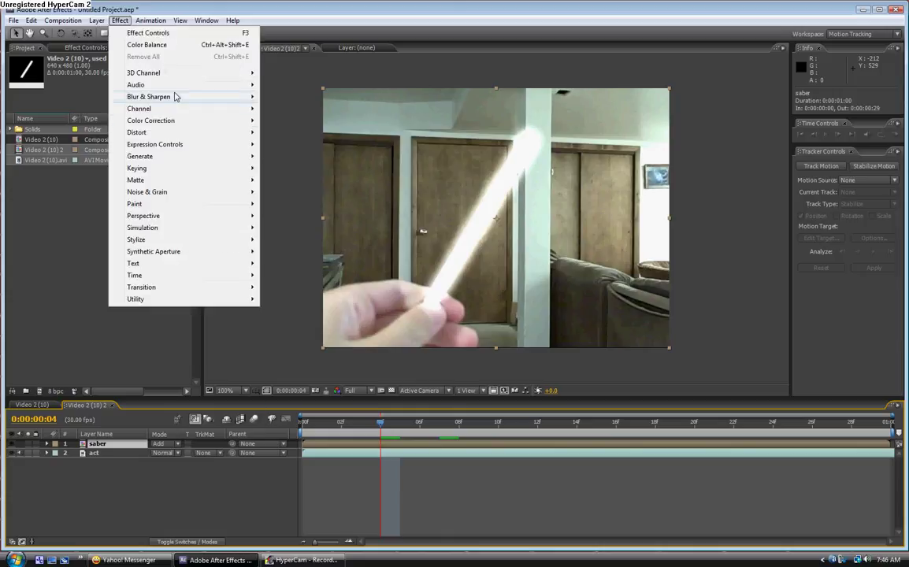
mouse_move(176, 121)
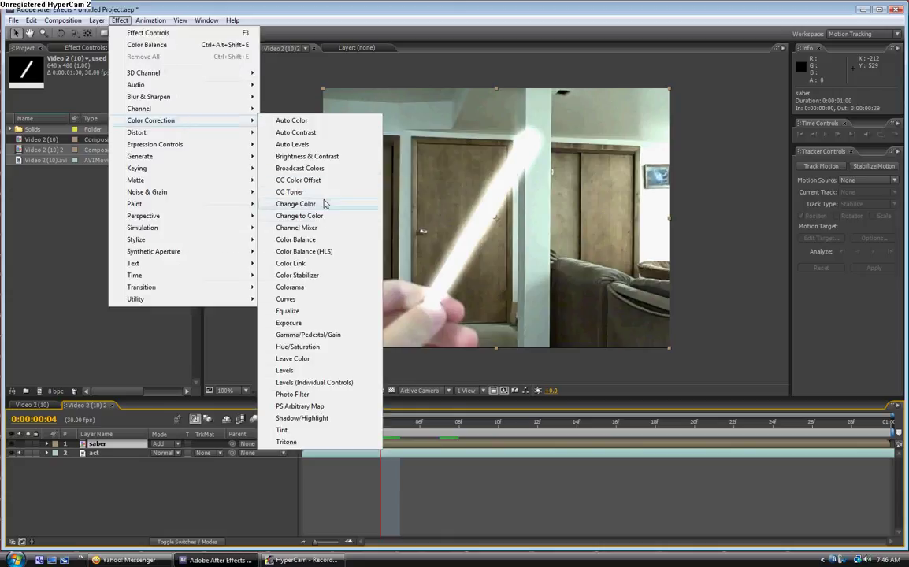
left_click(317, 241)
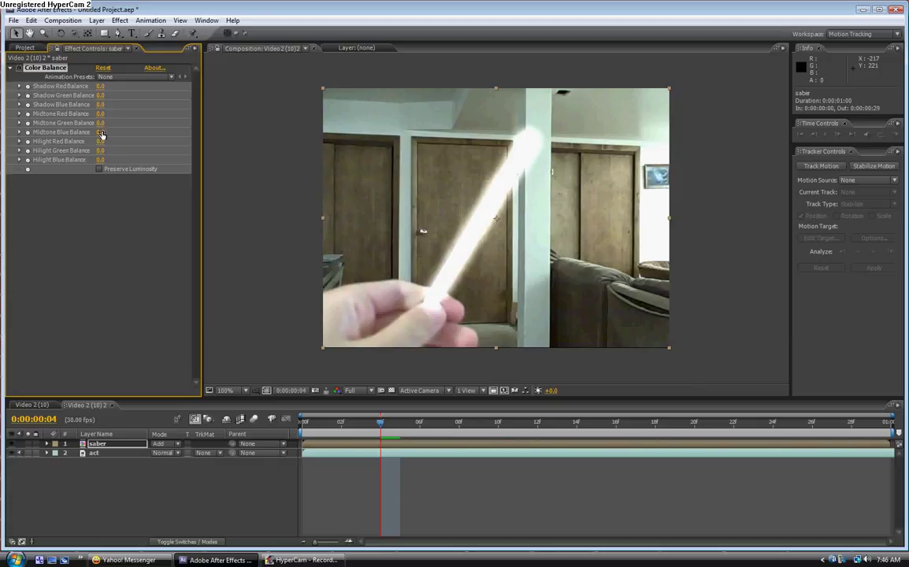
Tint the saber glow blue by setting Midtone Blue Balance to 100, Shadow Blue Balance to 100 and Hilight Blue Balance to -8.
left_click_drag(100, 131, 157, 129)
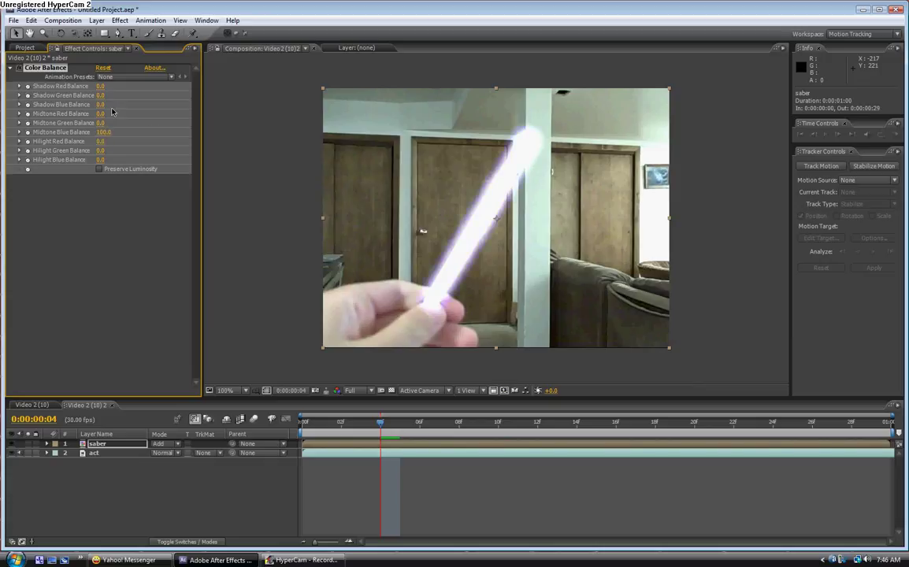
left_click_drag(100, 104, 168, 103)
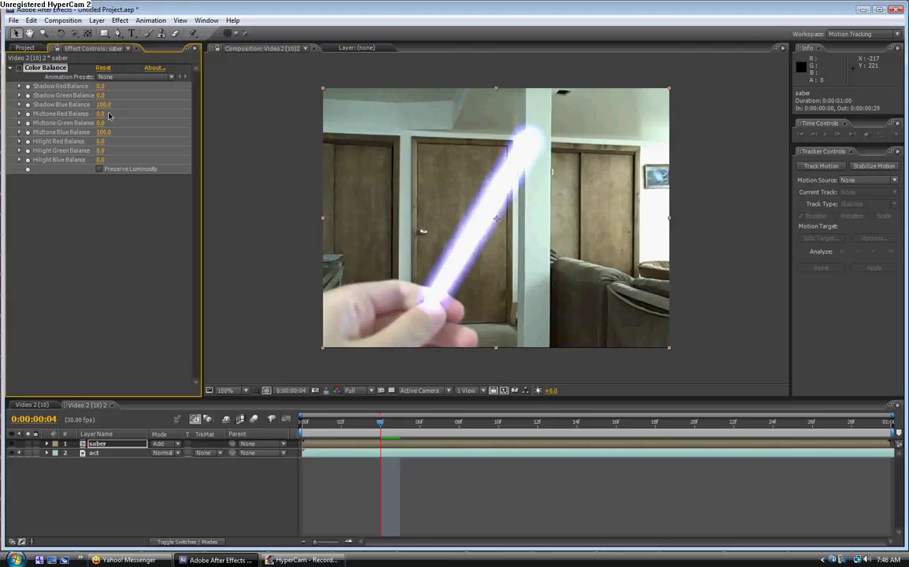
left_click_drag(100, 158, 122, 147)
Move the current time to 0:00:00:06 and render a RAM preview of the composition.
left_click_drag(381, 436, 409, 413)
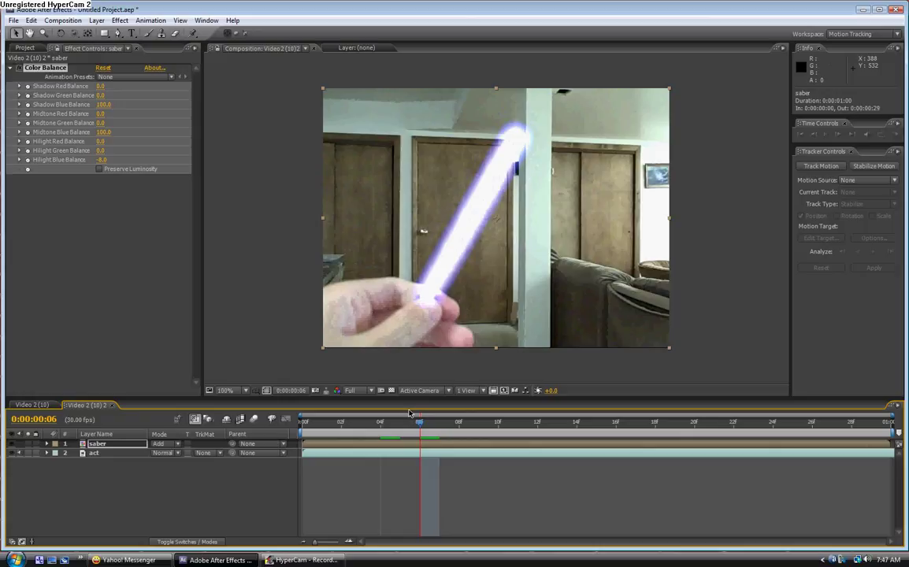
key("KP_0")
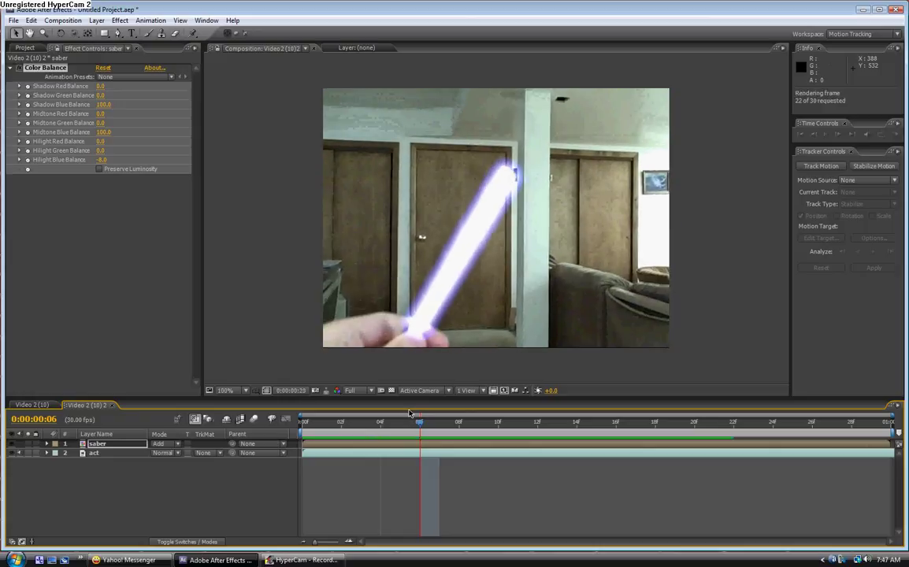